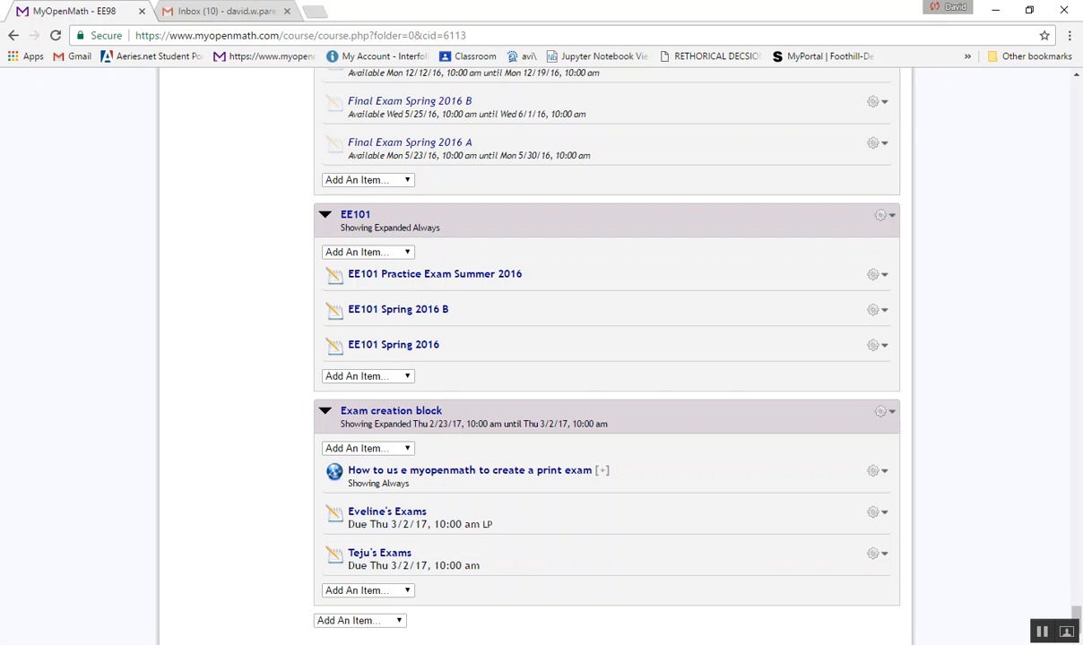
- Start a new assessment in the Exam creation block, review its display methods and advanced options, and return to the EE98 course without creating it
{"action": "left_click", "coordinate": [370, 448]}
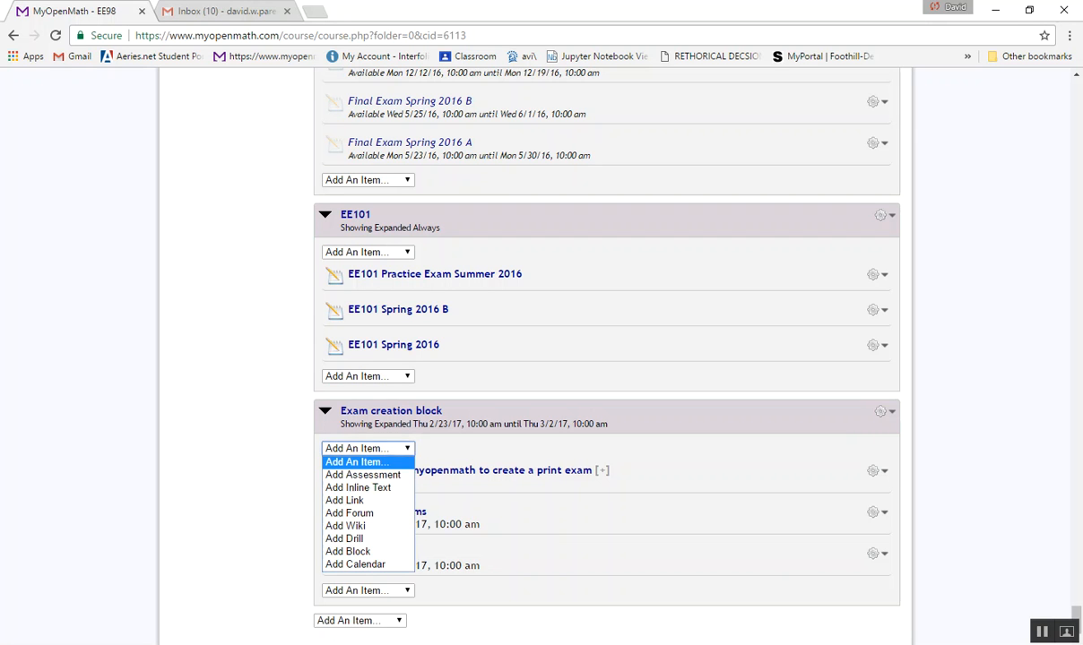
{"action": "left_click", "coordinate": [362, 474]}
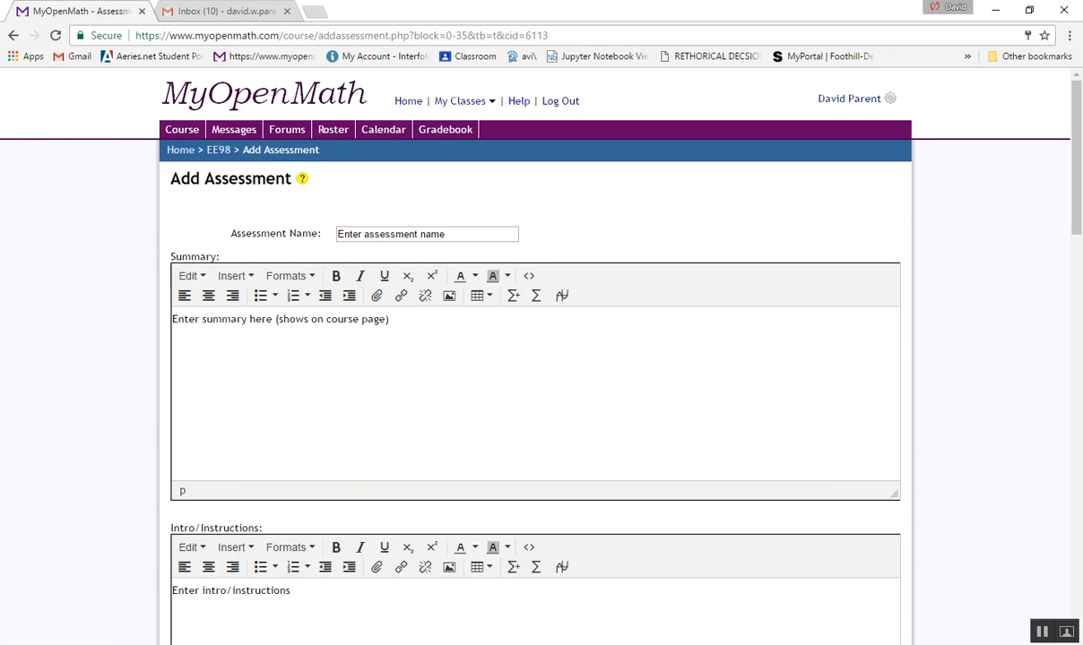
{"action": "scroll", "coordinate": [535, 359], "scroll_direction": "down", "scroll_amount": 8}
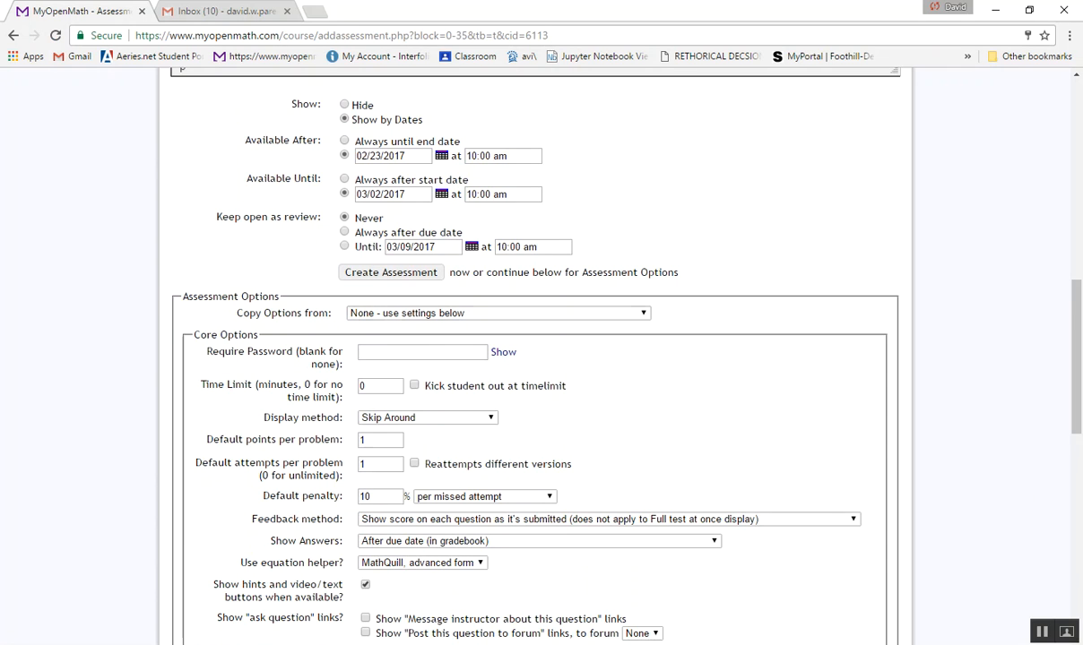
{"action": "scroll", "coordinate": [535, 358], "scroll_direction": "down", "scroll_amount": 3}
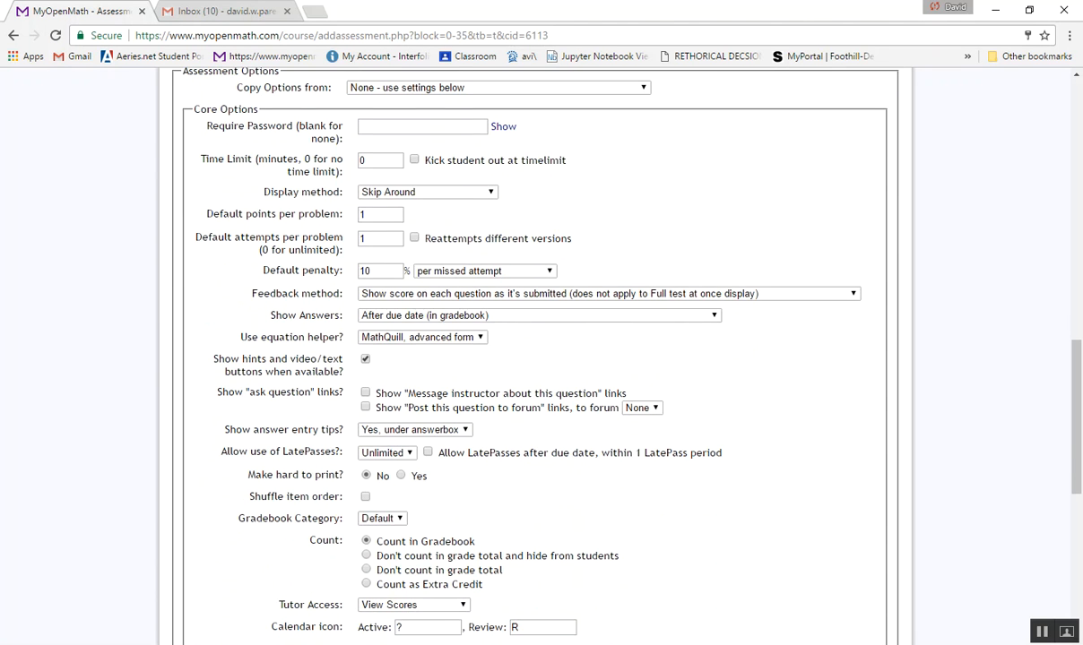
{"action": "left_click", "coordinate": [426, 191]}
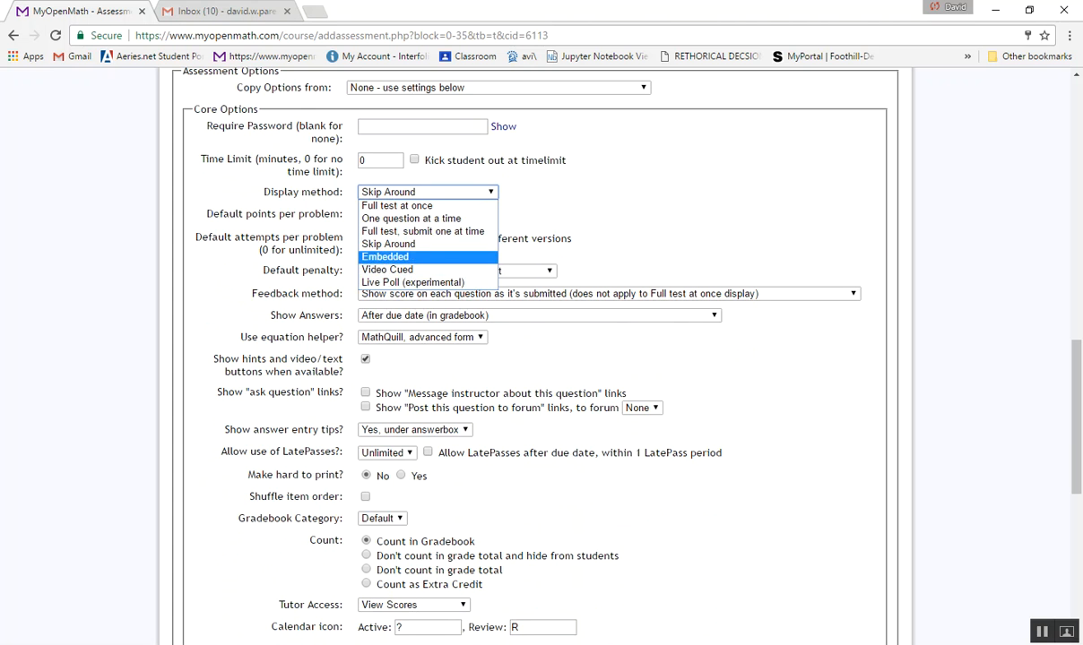
{"action": "left_click", "coordinate": [618, 225]}
{"action": "scroll", "coordinate": [618, 269], "scroll_direction": "down", "scroll_amount": 1}
{"action": "scroll", "coordinate": [535, 358], "scroll_direction": "down", "scroll_amount": 5}
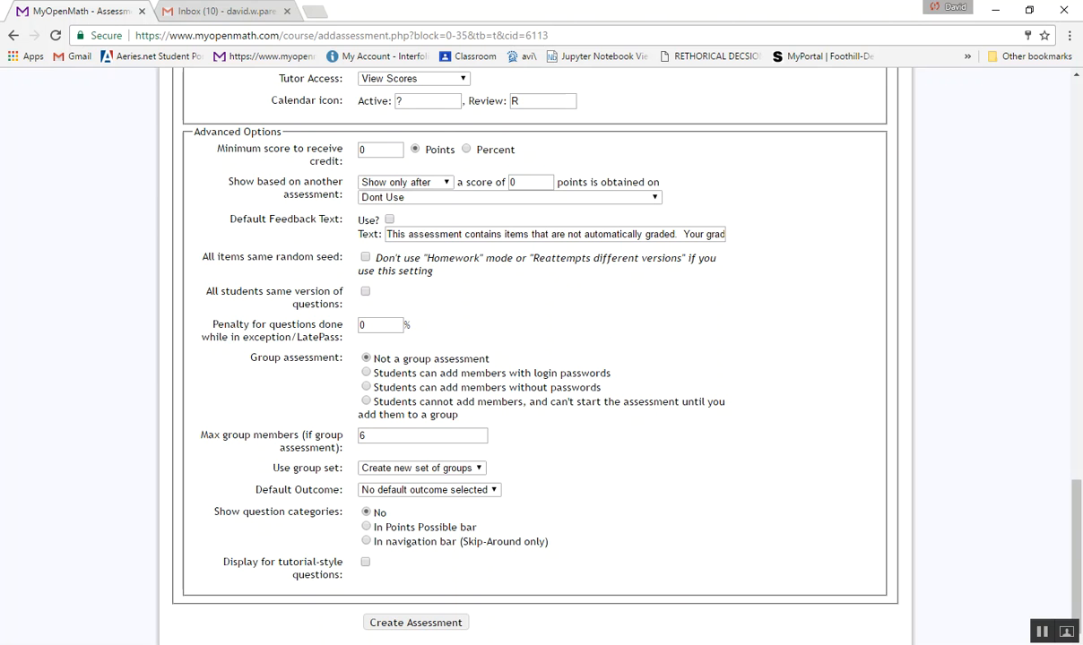
{"action": "scroll", "coordinate": [535, 359], "scroll_direction": "up", "scroll_amount": 16}
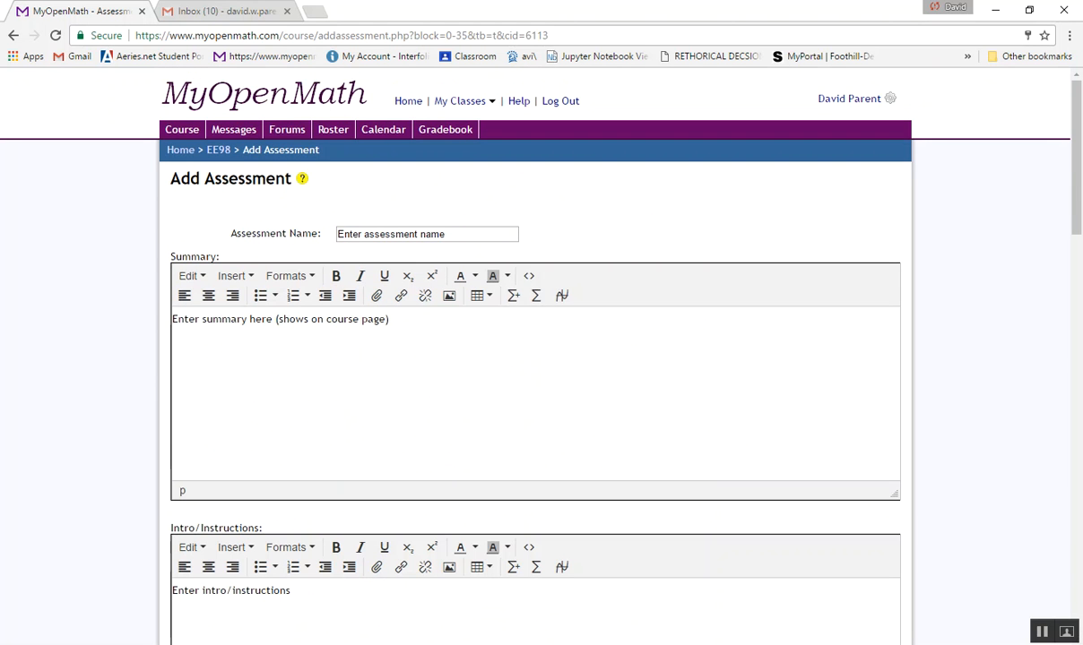
{"action": "left_click", "coordinate": [218, 149]}
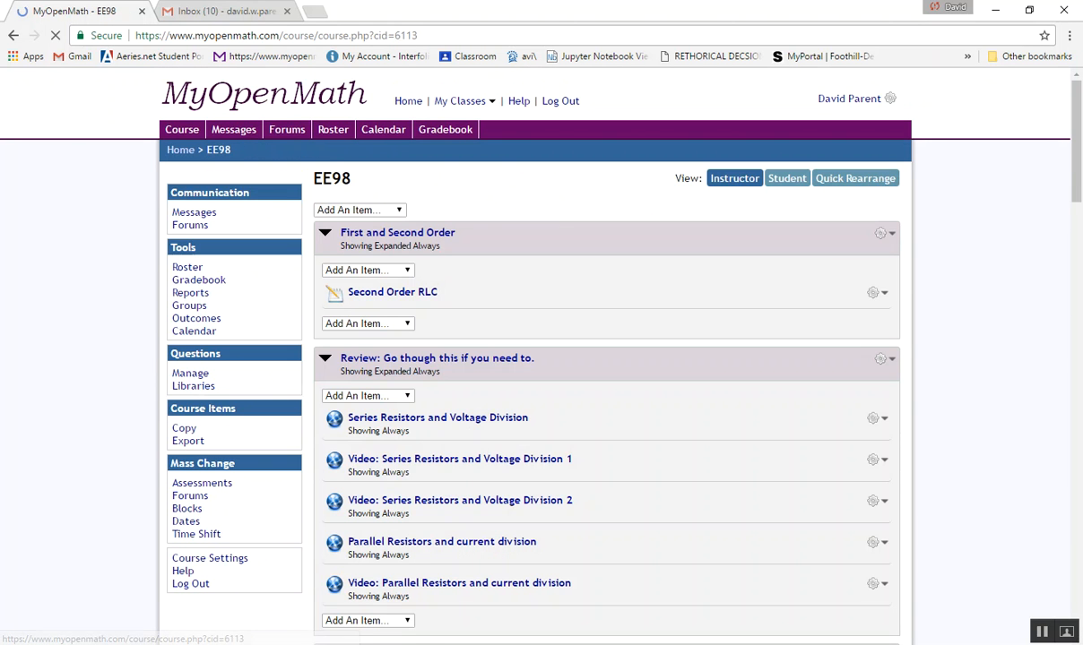
- Open the questions of the first exam assessment in the Exam creation block
{"action": "left_click_drag", "start_coordinate": [1076, 95], "coordinate": [1077, 621]}
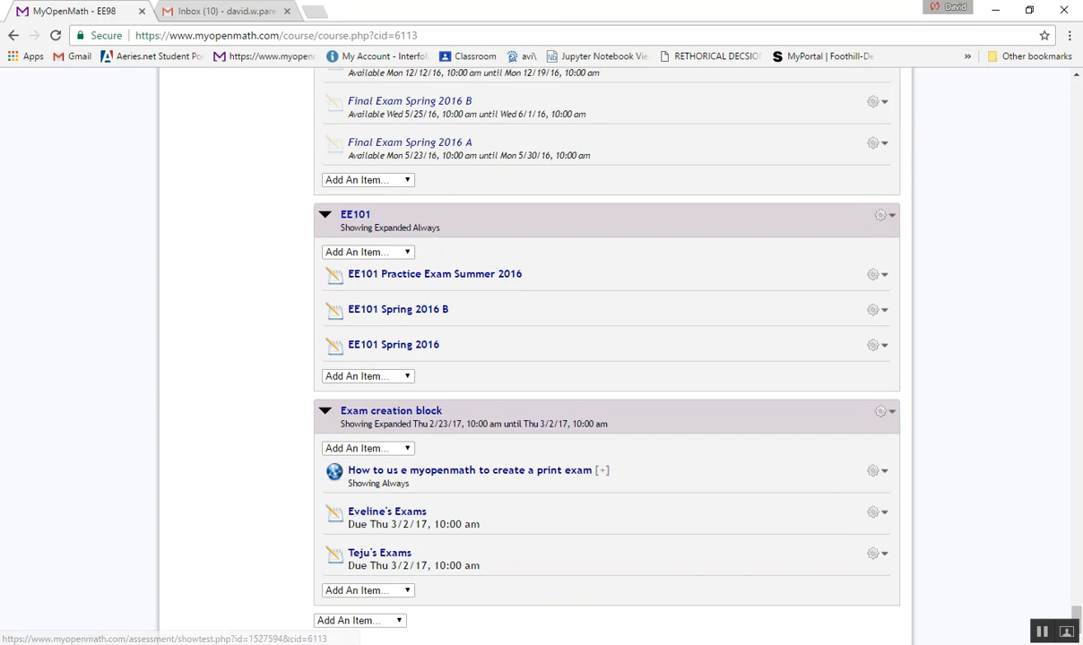
{"action": "left_click", "coordinate": [878, 512]}
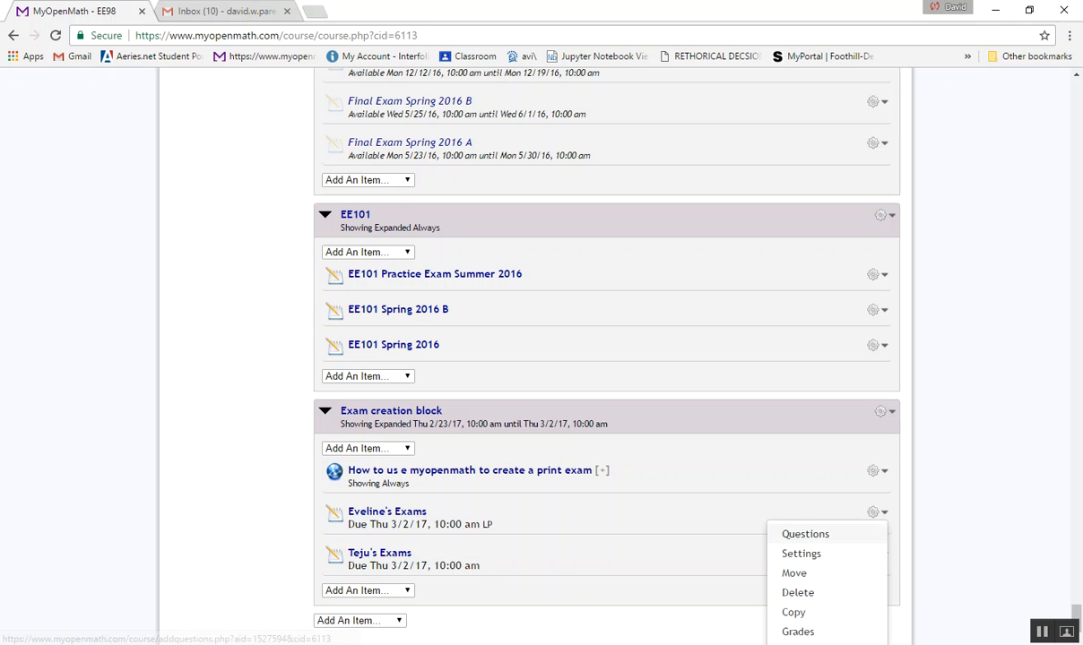
{"action": "left_click", "coordinate": [798, 533]}
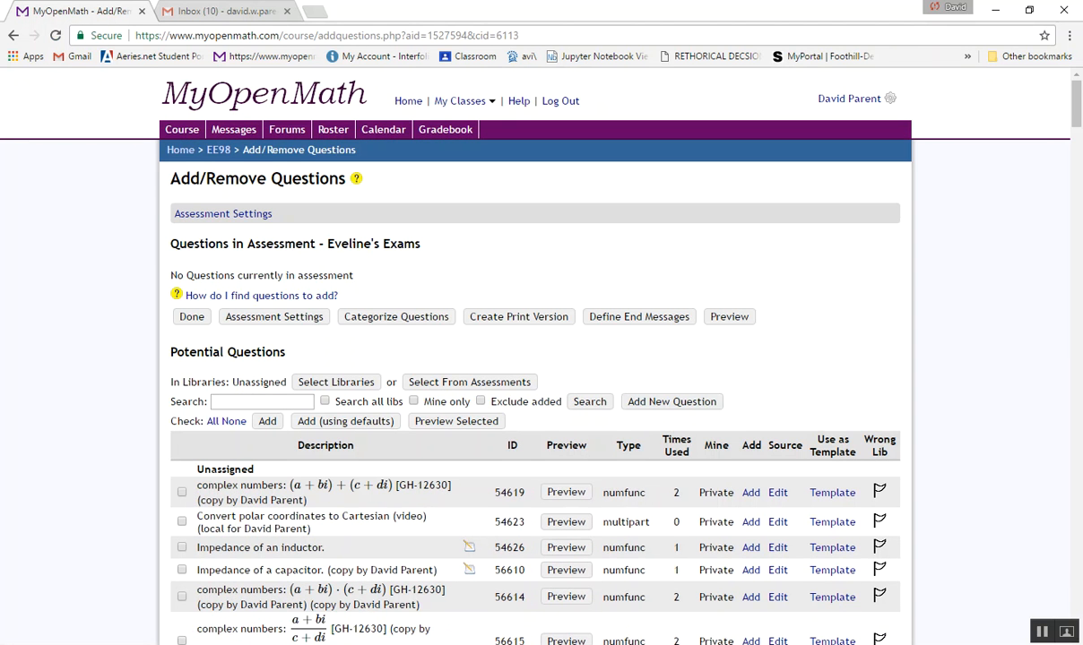
- Sort the potential questions by description and find the EE98: Midterm 1 questions
{"action": "scroll", "coordinate": [538, 358], "scroll_direction": "down", "scroll_amount": 3}
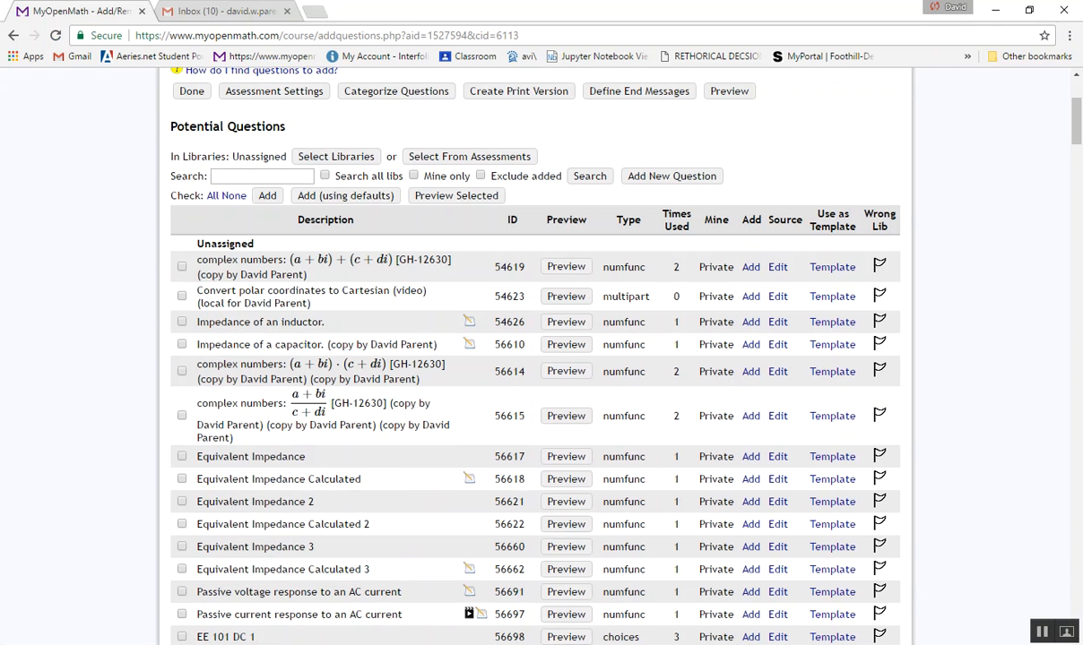
{"action": "left_click", "coordinate": [325, 219]}
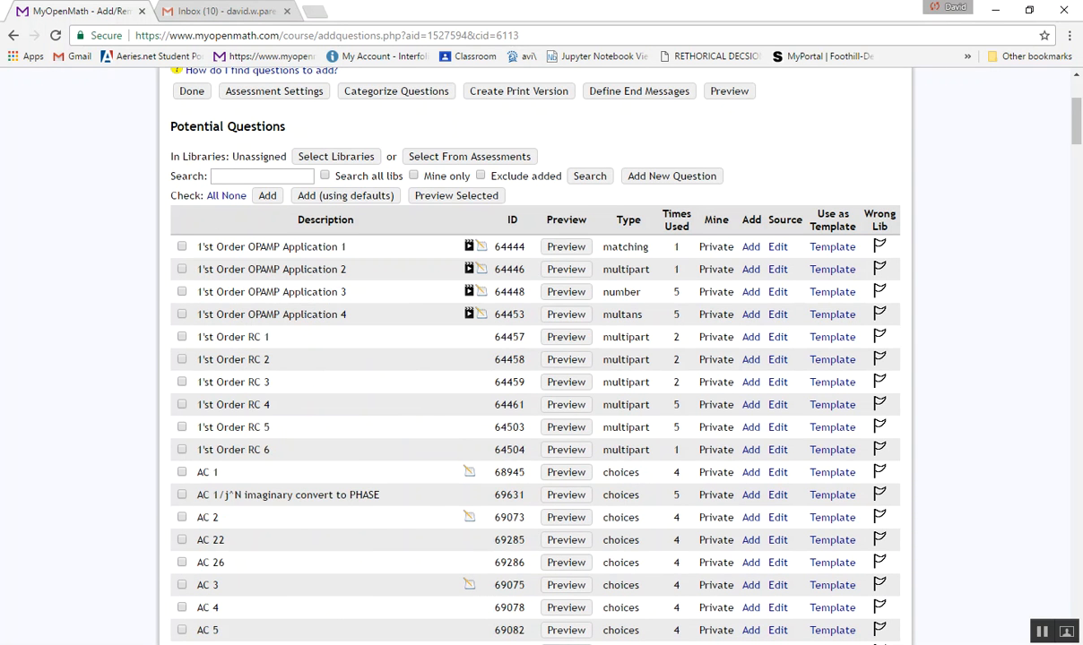
{"action": "scroll", "coordinate": [538, 359], "scroll_direction": "down", "scroll_amount": 8}
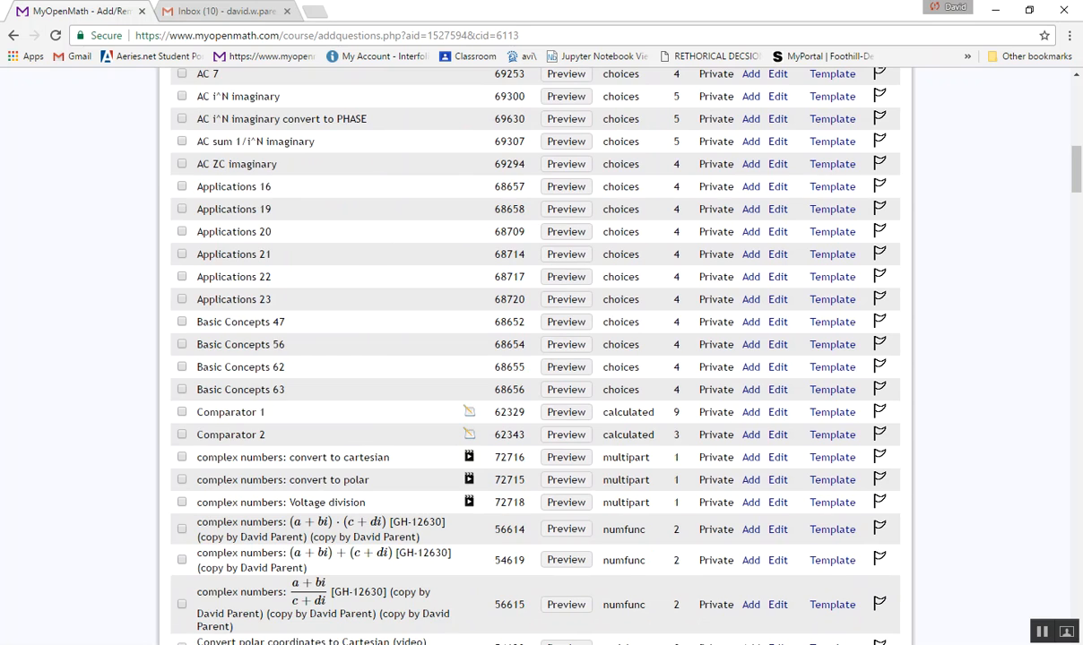
{"action": "scroll", "coordinate": [538, 359], "scroll_direction": "down", "scroll_amount": 11}
{"action": "scroll", "coordinate": [538, 358], "scroll_direction": "down", "scroll_amount": 7}
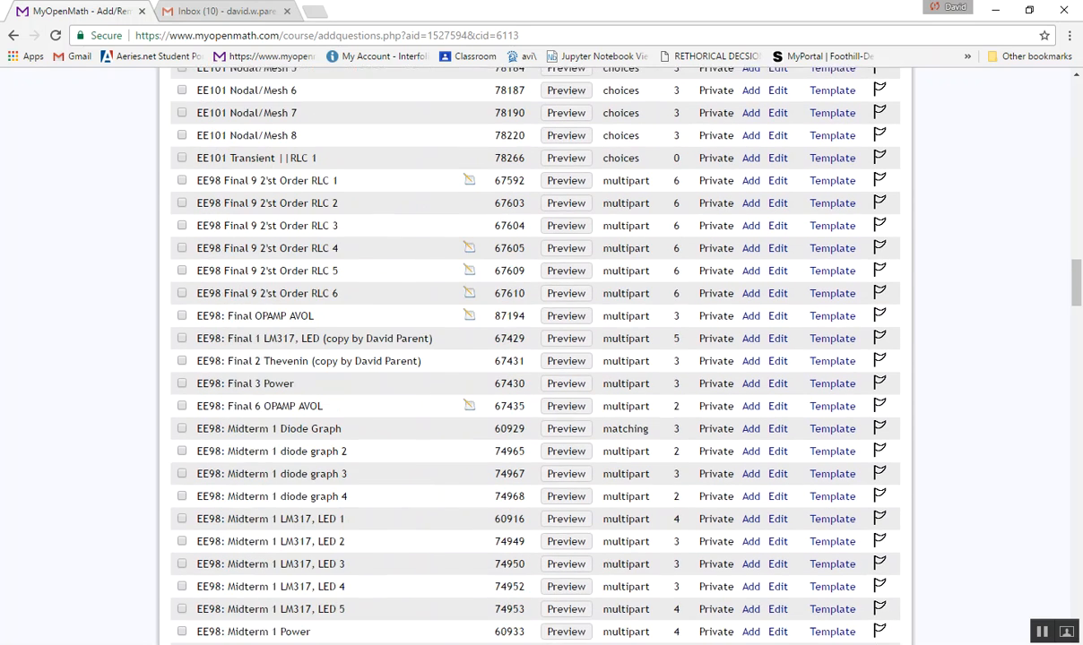
{"action": "scroll", "coordinate": [537, 358], "scroll_direction": "down", "scroll_amount": 2}
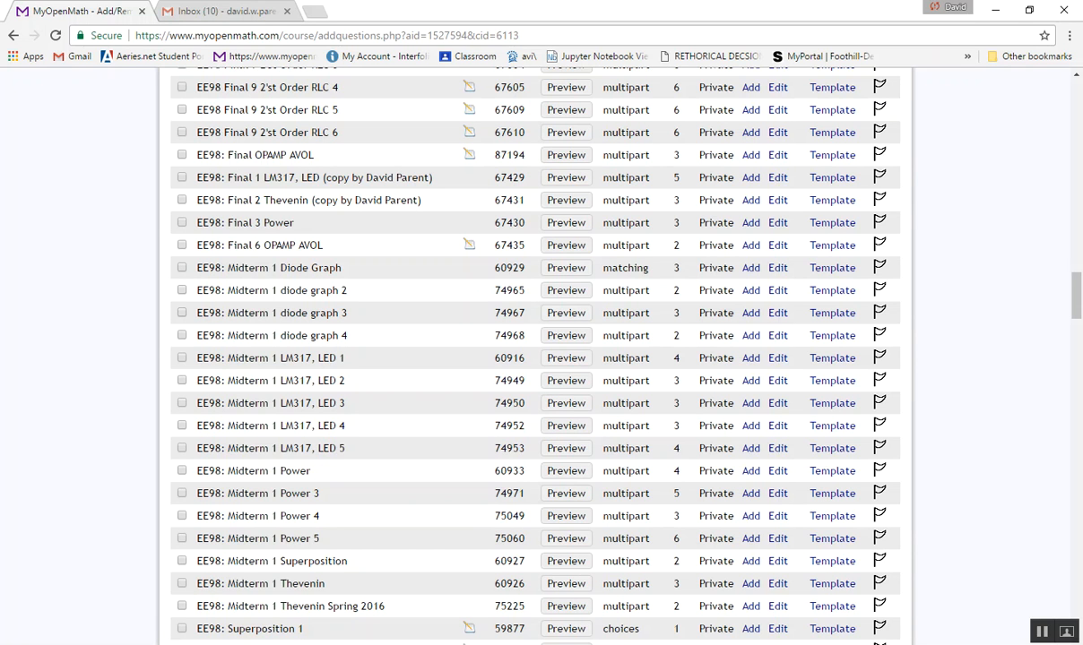
- Select the four EE98: Midterm 1 diode graph questions and add them to the assessment as a question group
{"action": "left_click", "coordinate": [182, 267]}
{"action": "left_click", "coordinate": [182, 335]}
{"action": "scroll", "coordinate": [535, 357], "scroll_direction": "up", "scroll_amount": 20}
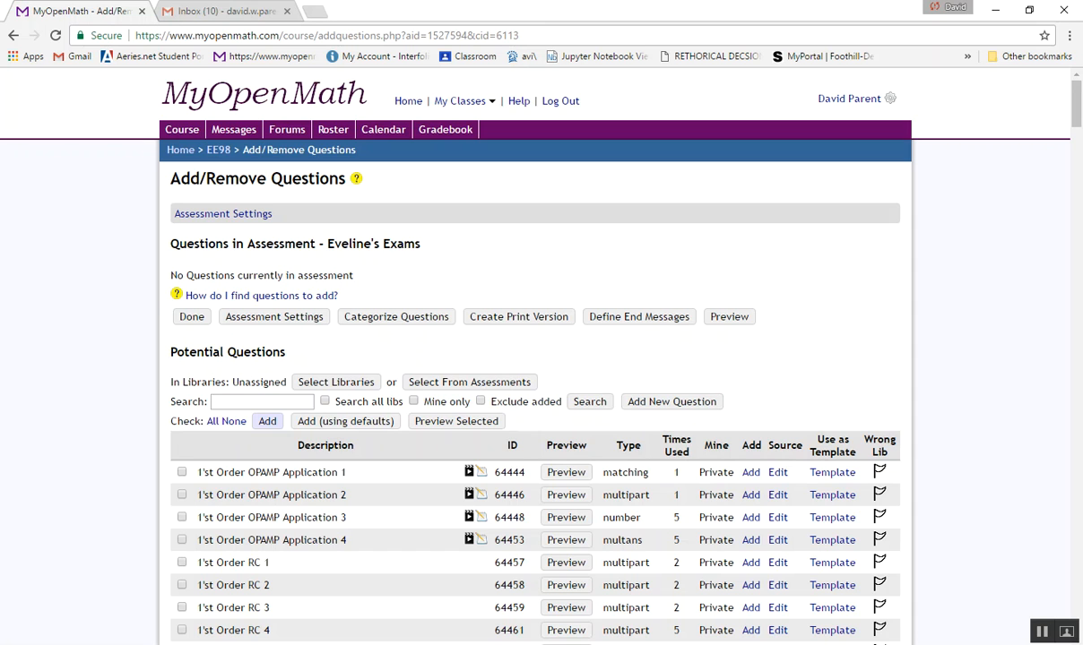
{"action": "left_click", "coordinate": [267, 421]}
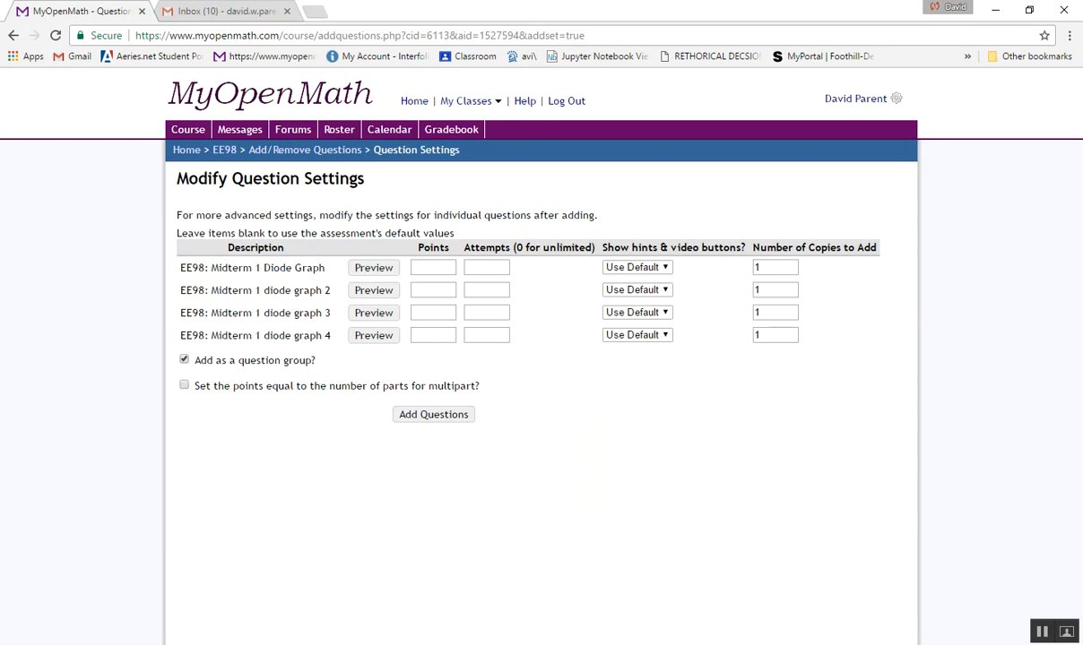
{"action": "left_click", "coordinate": [433, 414]}
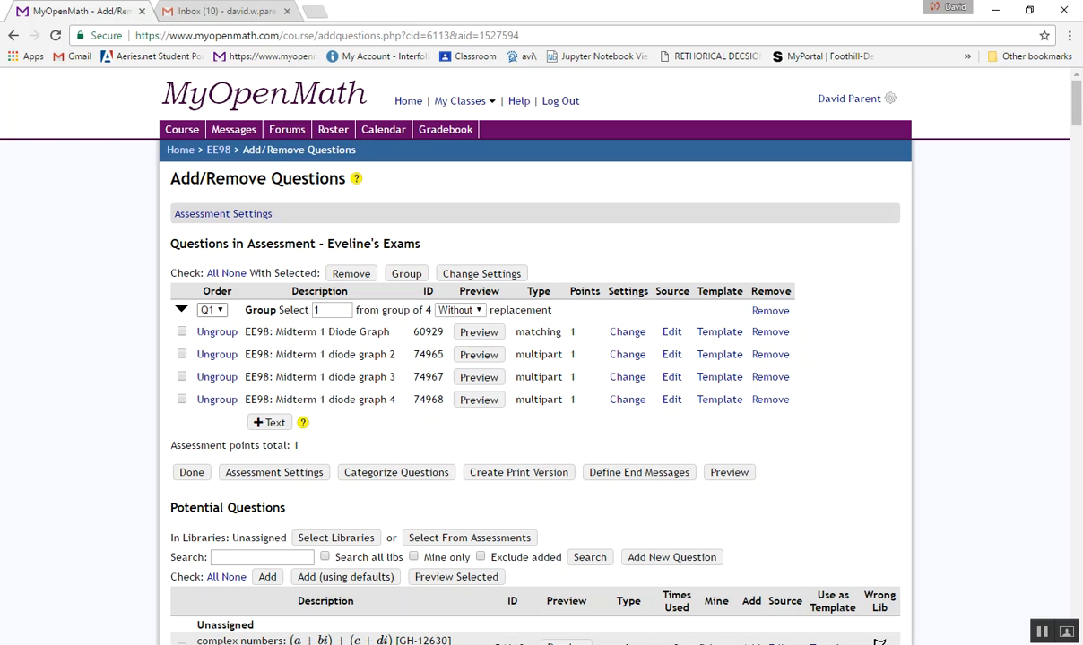
- Remove the whole group of Midterm 1 diode graph questions from the assessment
{"action": "left_click", "coordinate": [212, 310]}
{"action": "left_click", "coordinate": [212, 310]}
{"action": "left_click", "coordinate": [182, 331]}
{"action": "left_click", "coordinate": [182, 399]}
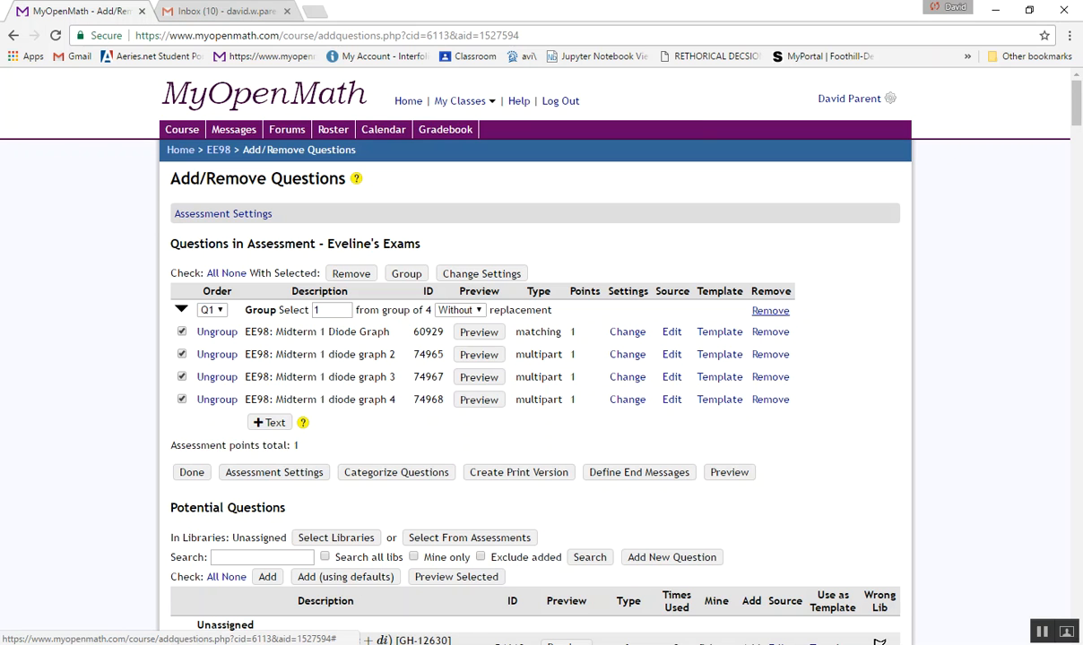
{"action": "left_click", "coordinate": [770, 310]}
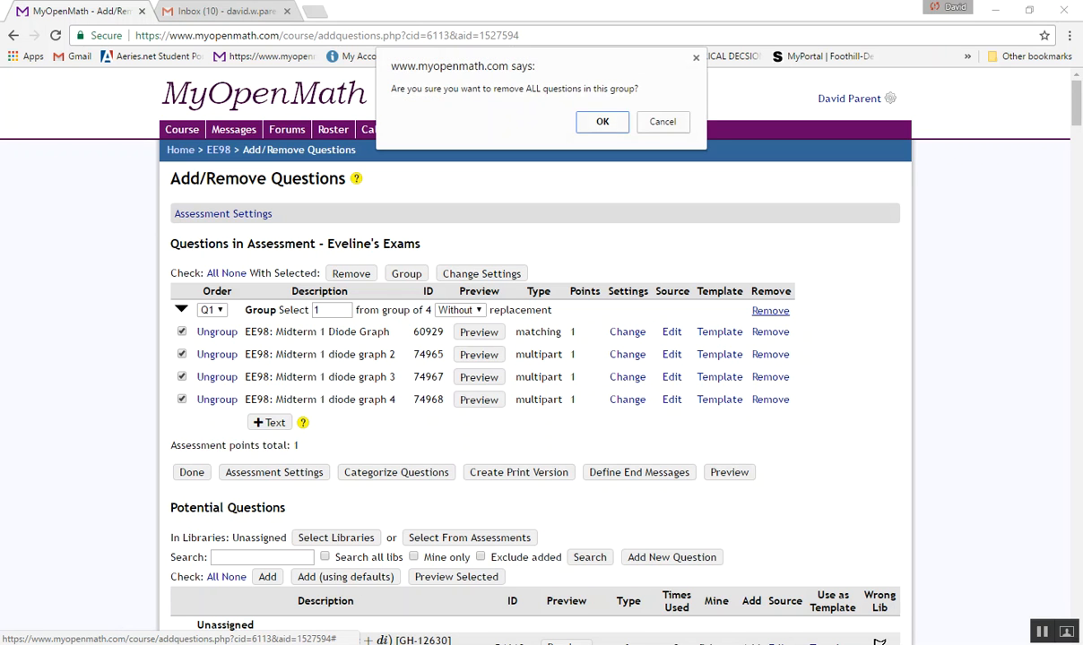
{"action": "key", "text": "Return"}
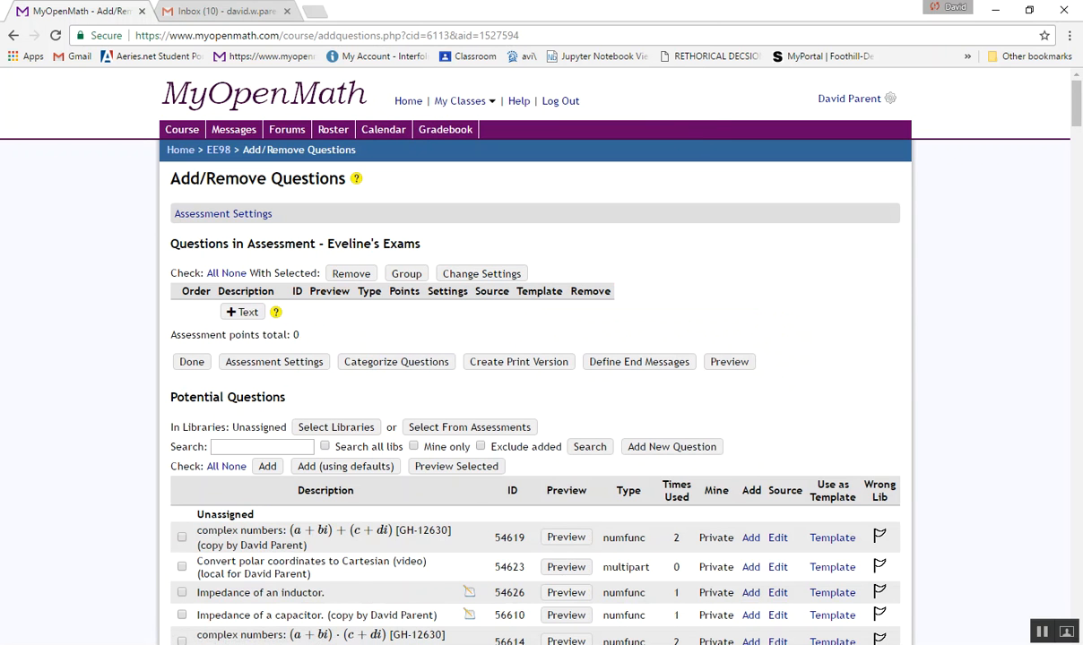
- Sort the potential questions by description again and find the EE98: Midterm 1 LM317, LED questions
{"action": "scroll", "coordinate": [537, 359], "scroll_direction": "down", "scroll_amount": 6}
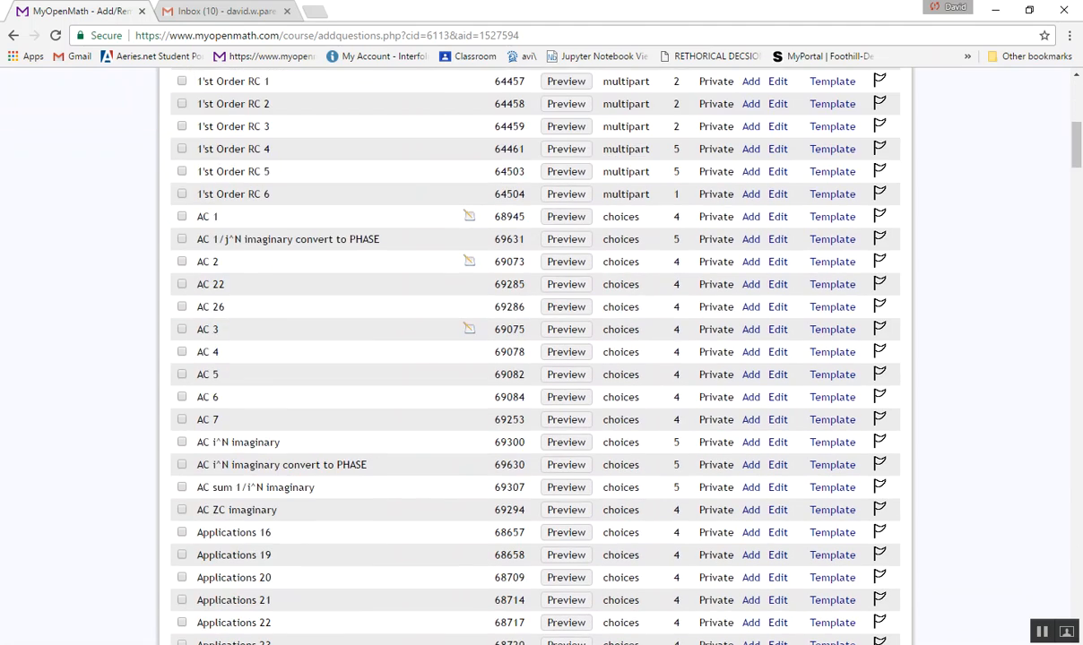
{"action": "scroll", "coordinate": [538, 359], "scroll_direction": "up", "scroll_amount": 4}
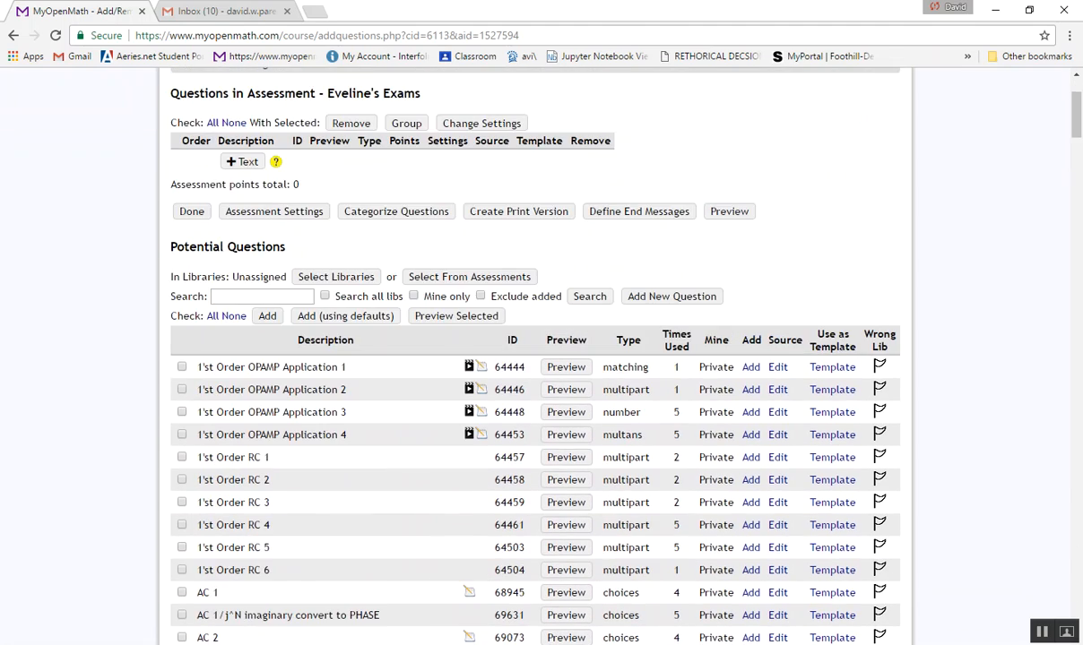
{"action": "scroll", "coordinate": [538, 359], "scroll_direction": "down", "scroll_amount": 14}
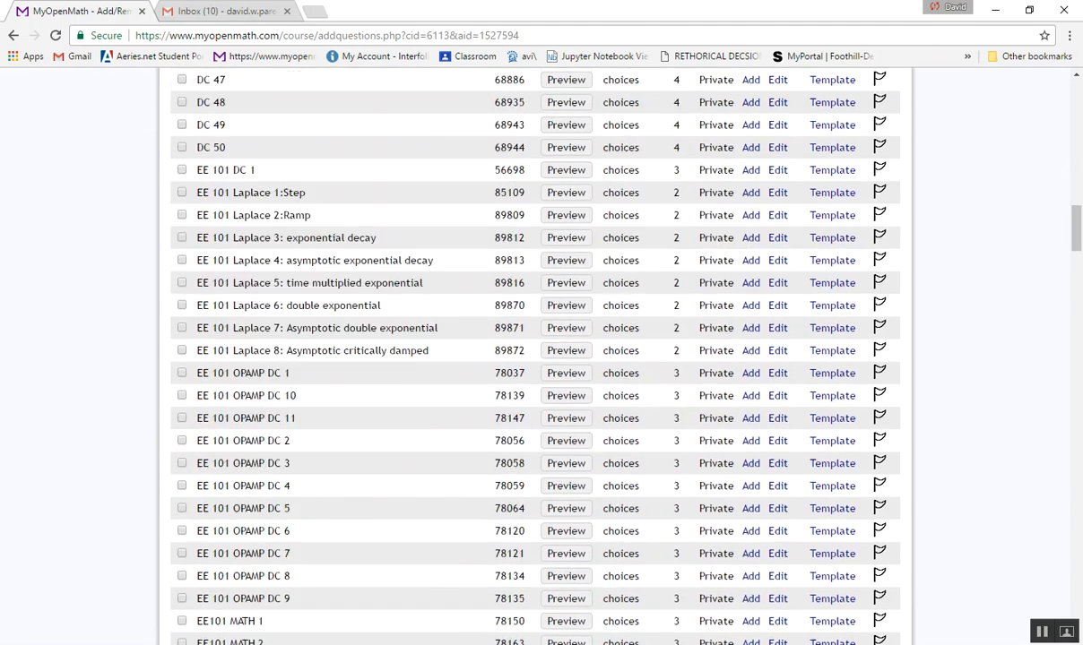
{"action": "scroll", "coordinate": [538, 358], "scroll_direction": "down", "scroll_amount": 6}
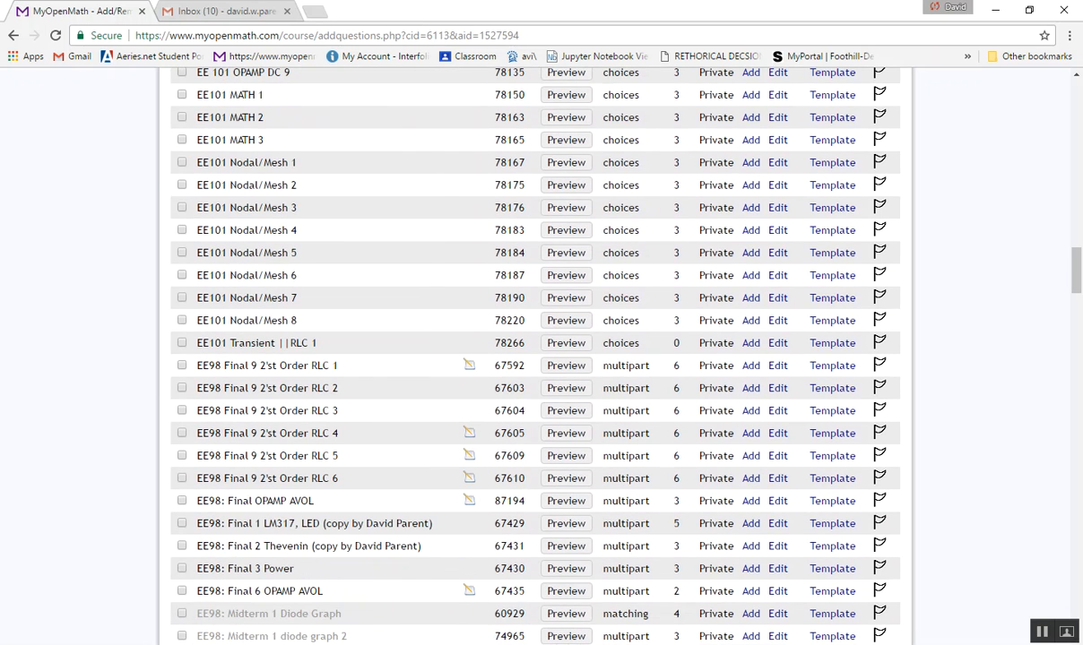
{"action": "scroll", "coordinate": [538, 358], "scroll_direction": "down", "scroll_amount": 4}
{"action": "scroll", "coordinate": [538, 359], "scroll_direction": "up", "scroll_amount": 2}
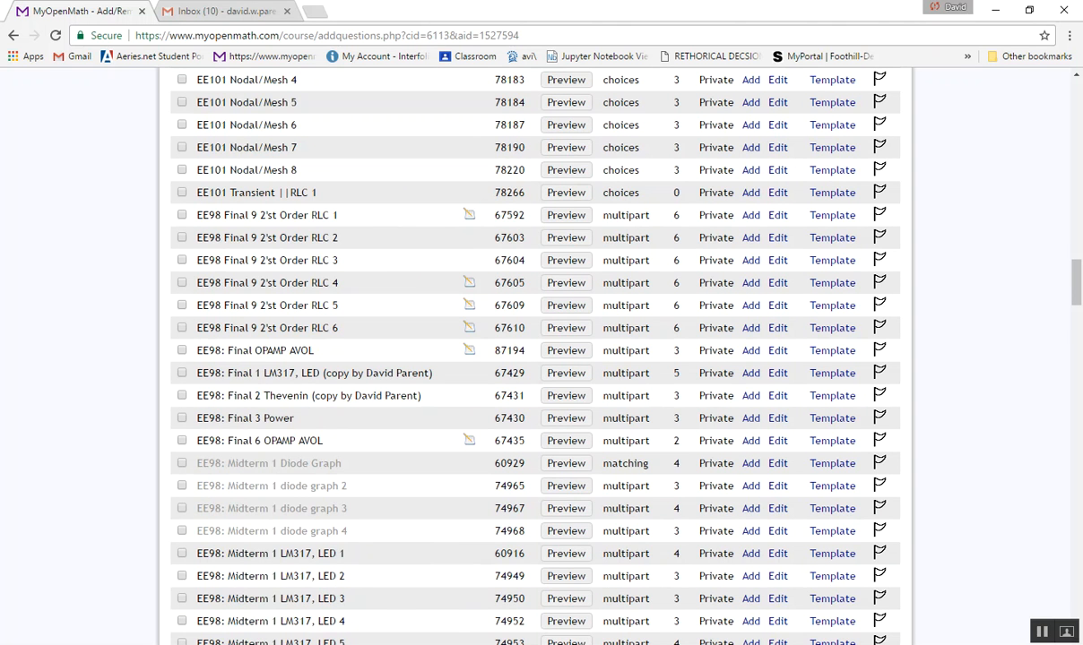
- Add the EE98 questions Midterm 1 LM317, LED 5, Midterm 1 Power 4, Superposition 5 and Thevenin 6 to the assessment using default settings
{"action": "scroll", "coordinate": [538, 358], "scroll_direction": "down", "scroll_amount": 3}
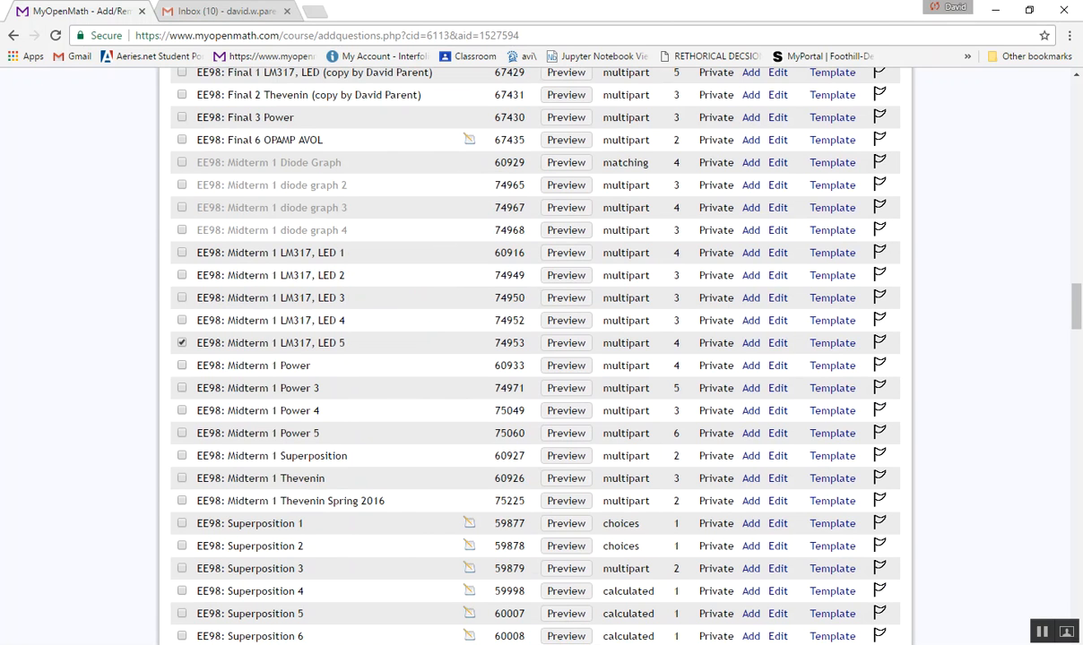
{"action": "left_click", "coordinate": [182, 410]}
{"action": "scroll", "coordinate": [537, 359], "scroll_direction": "down", "scroll_amount": 3}
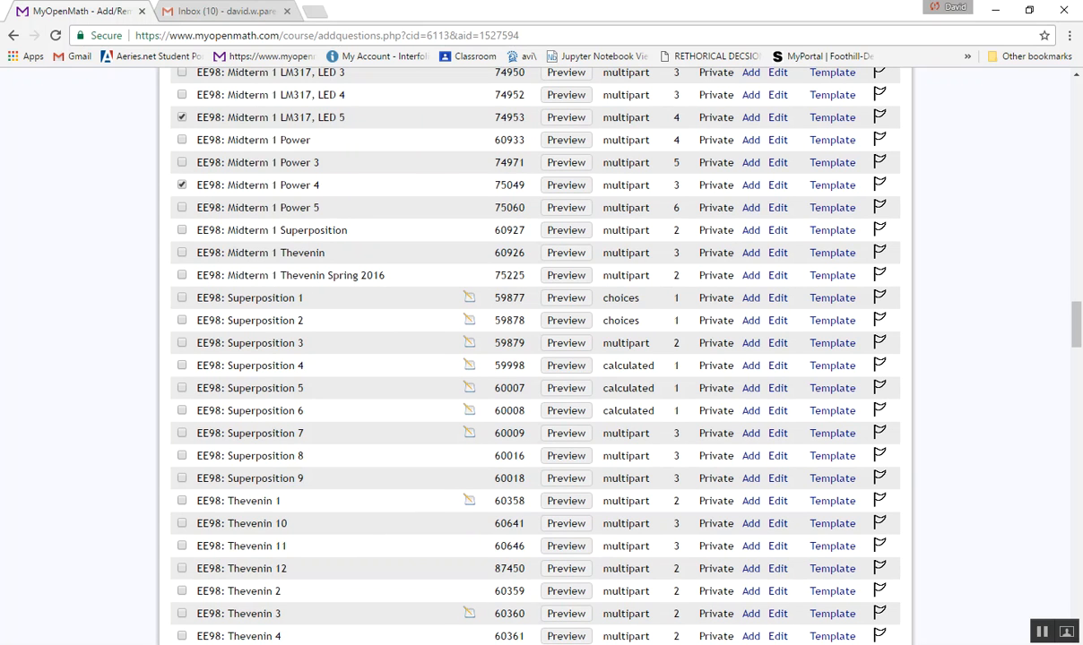
{"action": "left_click", "coordinate": [182, 388]}
{"action": "scroll", "coordinate": [538, 359], "scroll_direction": "down", "scroll_amount": 3}
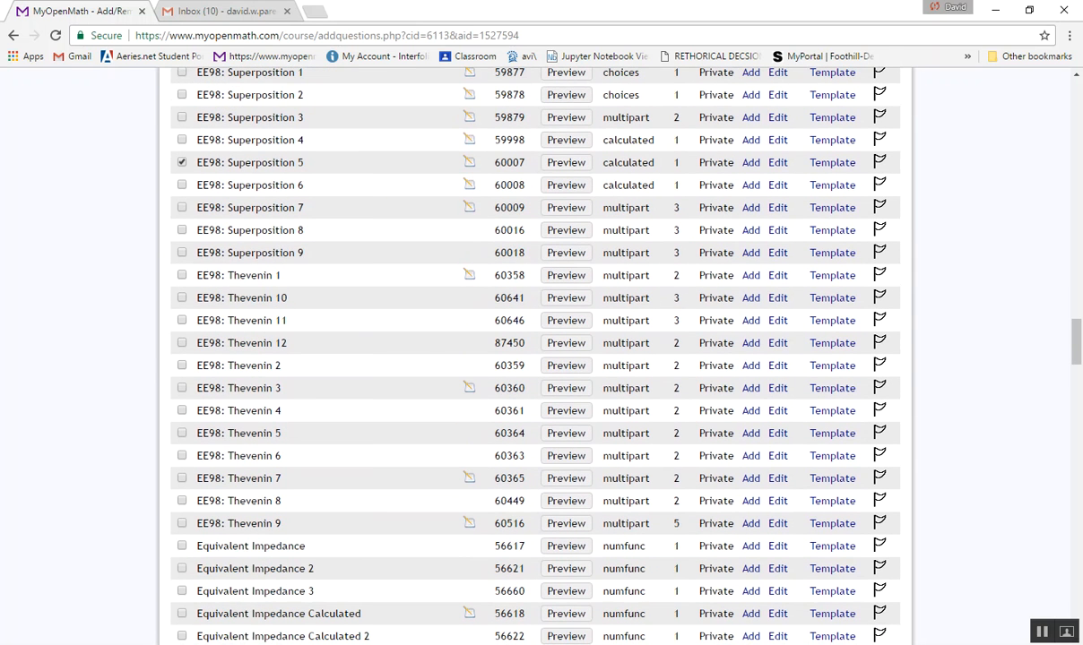
{"action": "left_click", "coordinate": [182, 455]}
{"action": "scroll", "coordinate": [538, 358], "scroll_direction": "down", "scroll_amount": 5}
{"action": "scroll", "coordinate": [538, 358], "scroll_direction": "up", "scroll_amount": 20}
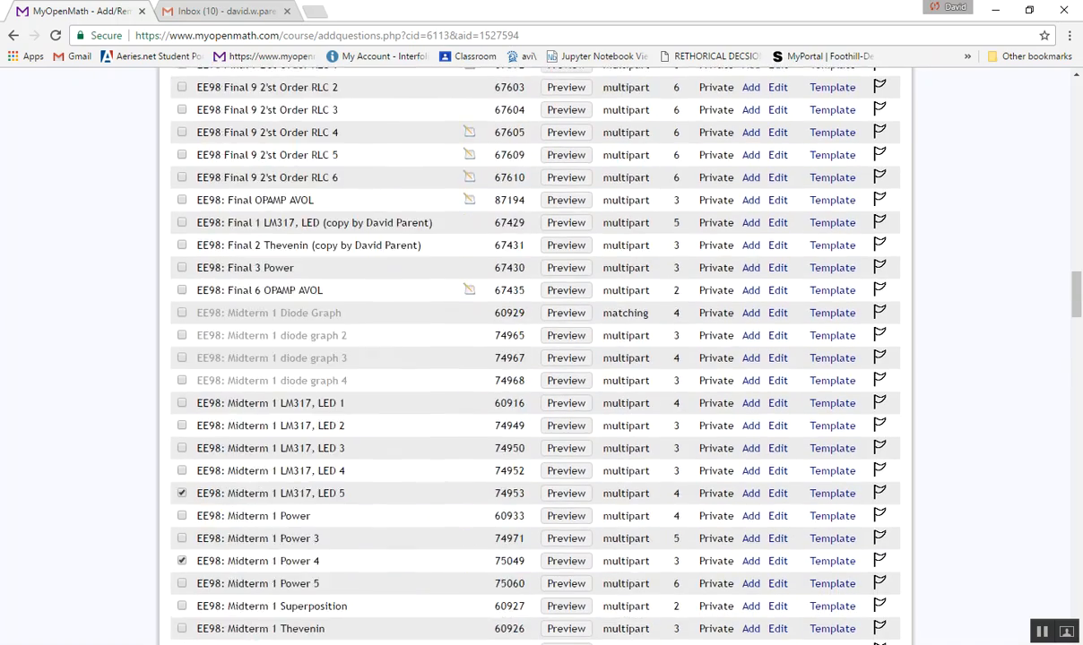
{"action": "scroll", "coordinate": [538, 359], "scroll_direction": "up", "scroll_amount": 15}
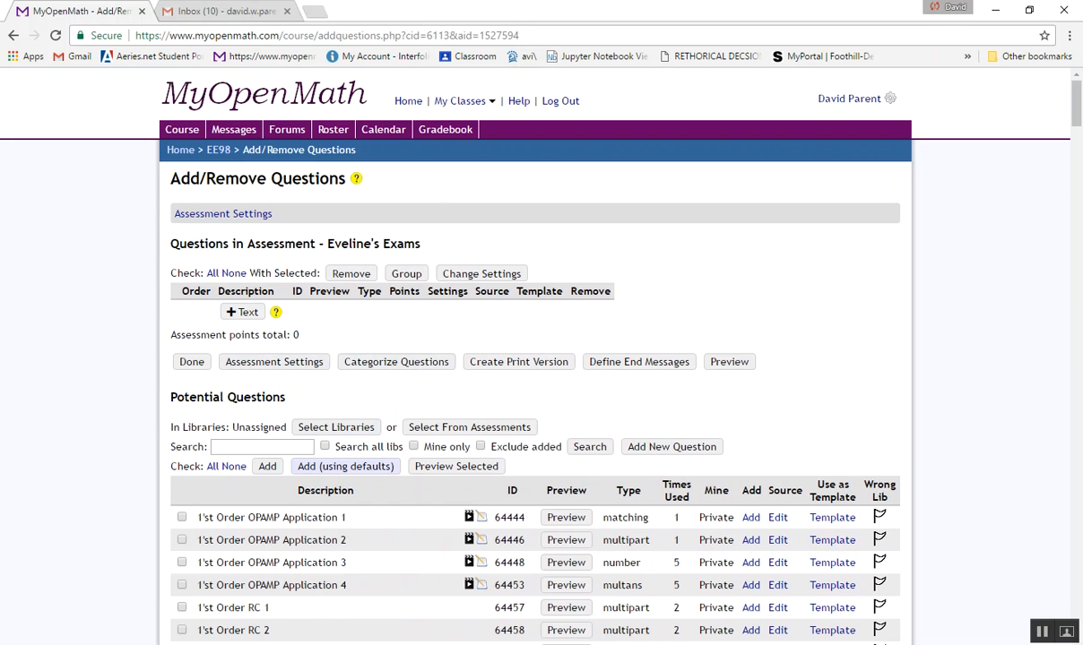
{"action": "left_click", "coordinate": [345, 466]}
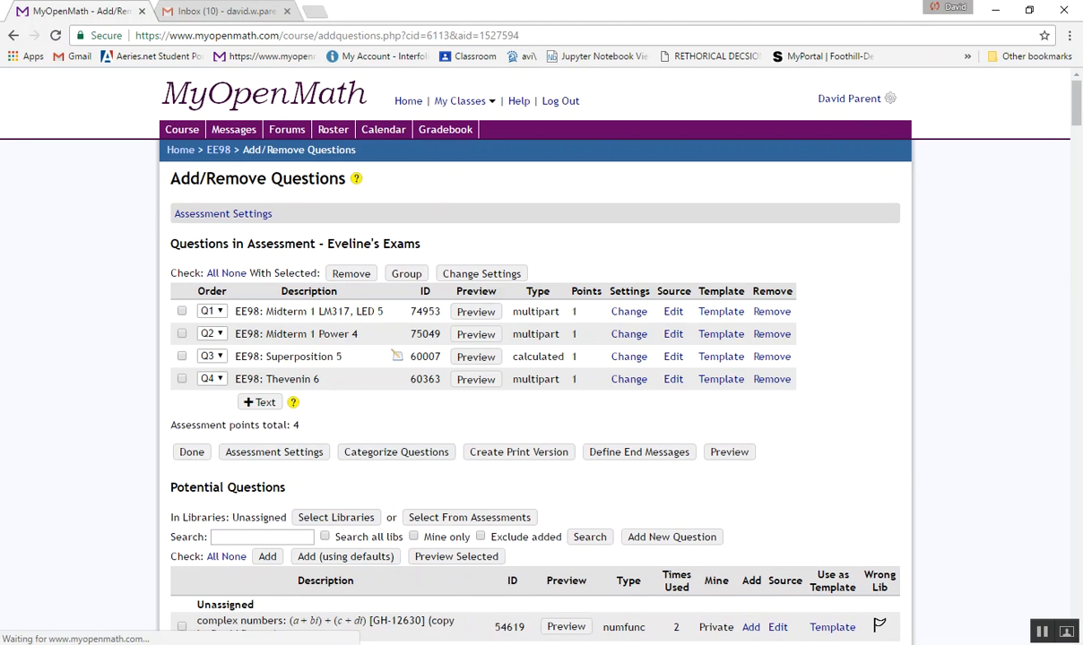
- Add the potential question EE98: Midterm 1 LM317, LED 1 to the assessment using default settings
{"action": "scroll", "coordinate": [565, 403], "scroll_direction": "down", "scroll_amount": 6}
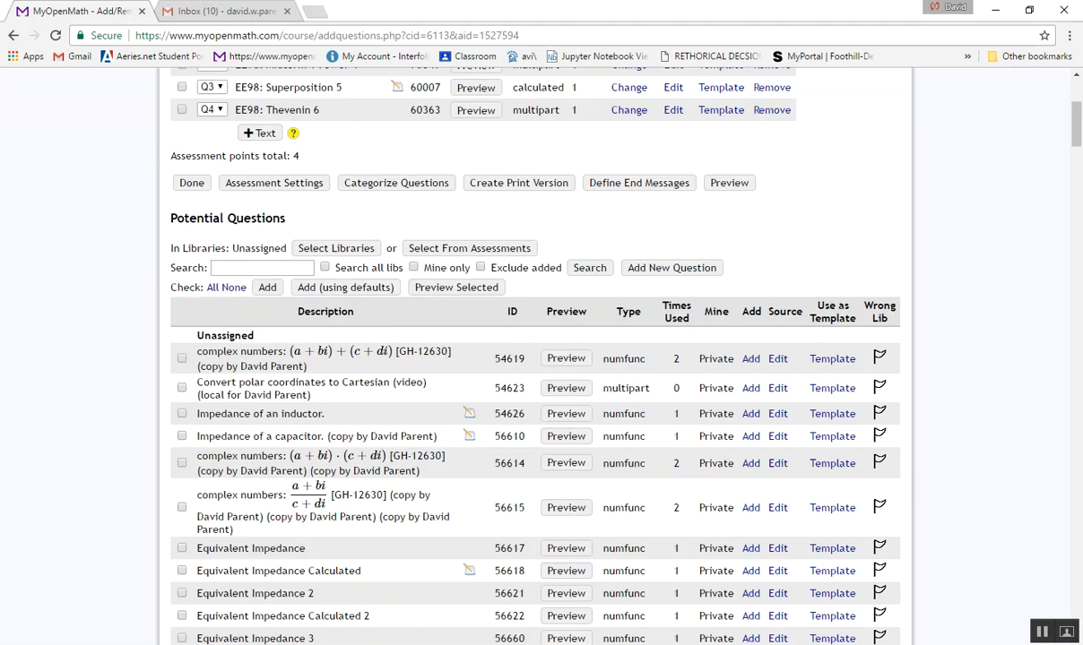
{"action": "scroll", "coordinate": [565, 413], "scroll_direction": "down", "scroll_amount": 8}
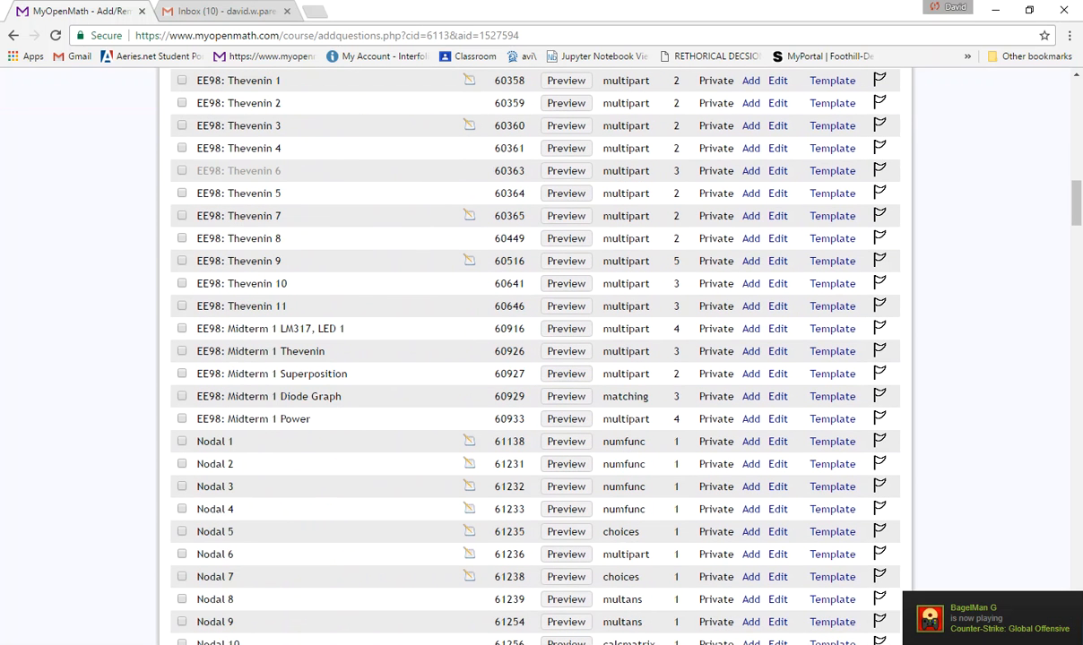
{"action": "left_click", "coordinate": [182, 328]}
{"action": "scroll", "coordinate": [538, 359], "scroll_direction": "up", "scroll_amount": 15}
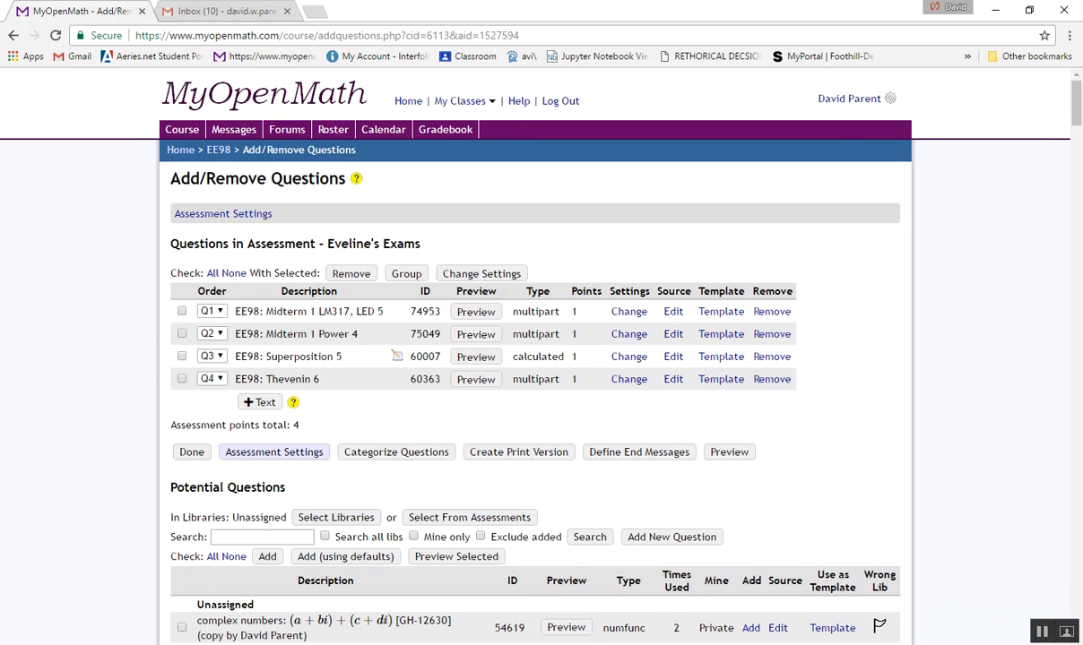
{"action": "left_click", "coordinate": [345, 556]}
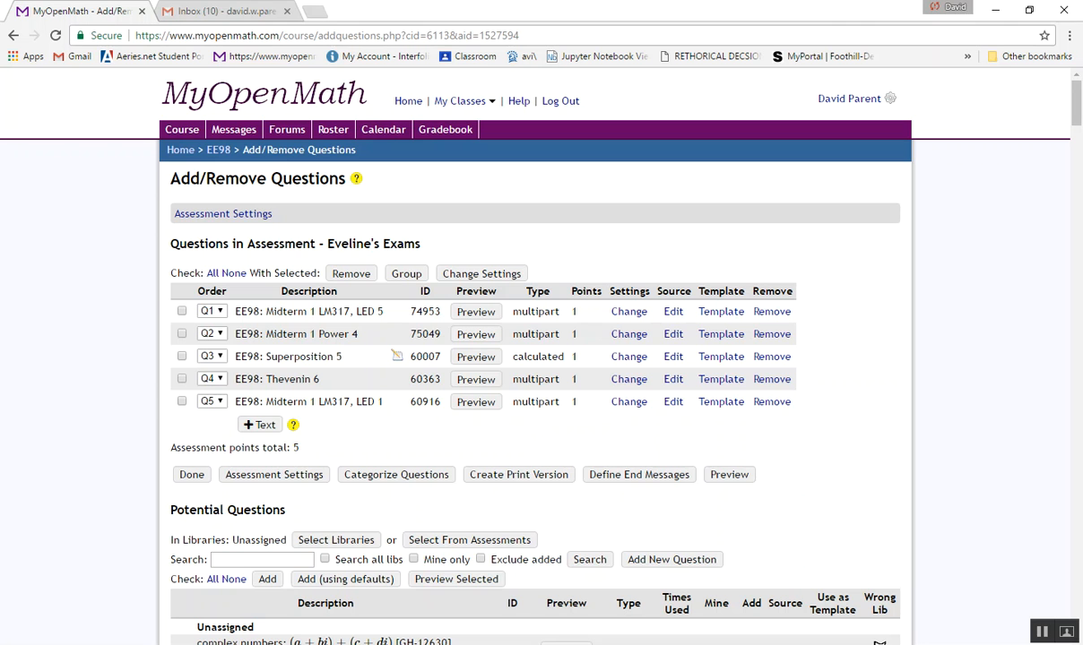
- Preview the EE98: Midterm 1 LM317, LED 5 question, look through its circuit and answer fields, and close the preview
{"action": "left_click", "coordinate": [475, 311]}
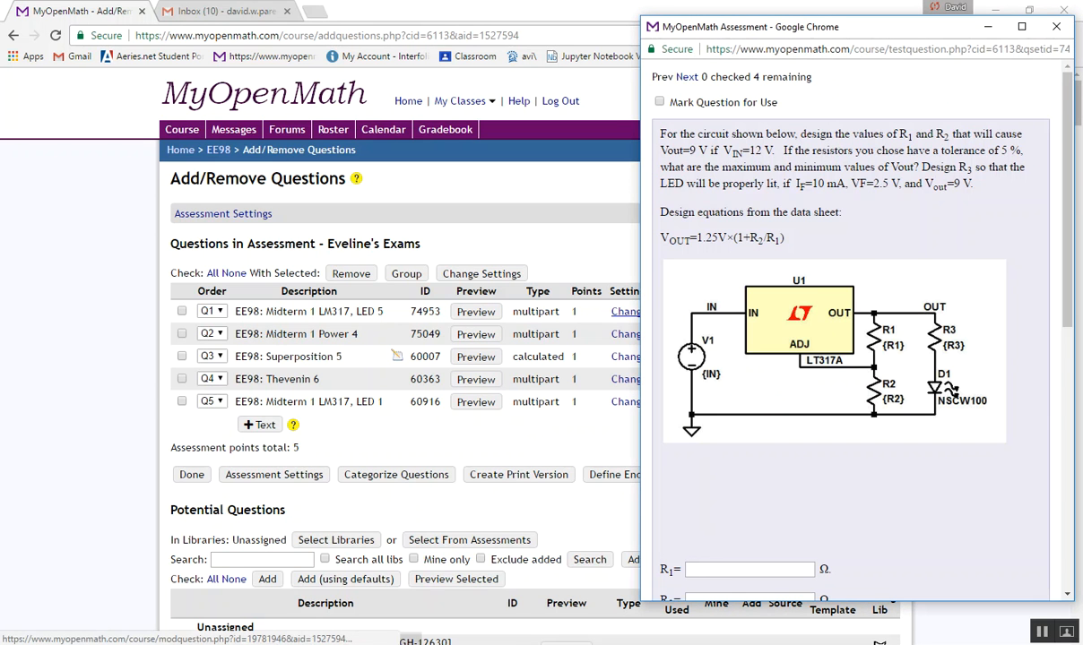
{"action": "scroll", "coordinate": [850, 323], "scroll_direction": "down", "scroll_amount": 6}
{"action": "scroll", "coordinate": [849, 331], "scroll_direction": "up", "scroll_amount": 8}
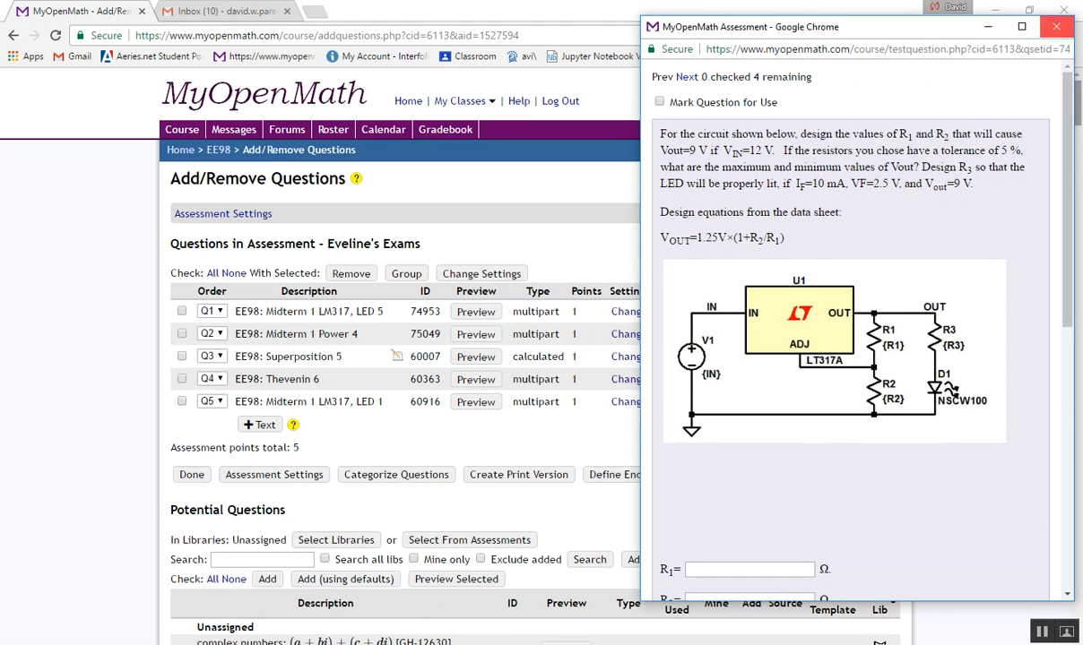
{"action": "left_click", "coordinate": [1056, 26]}
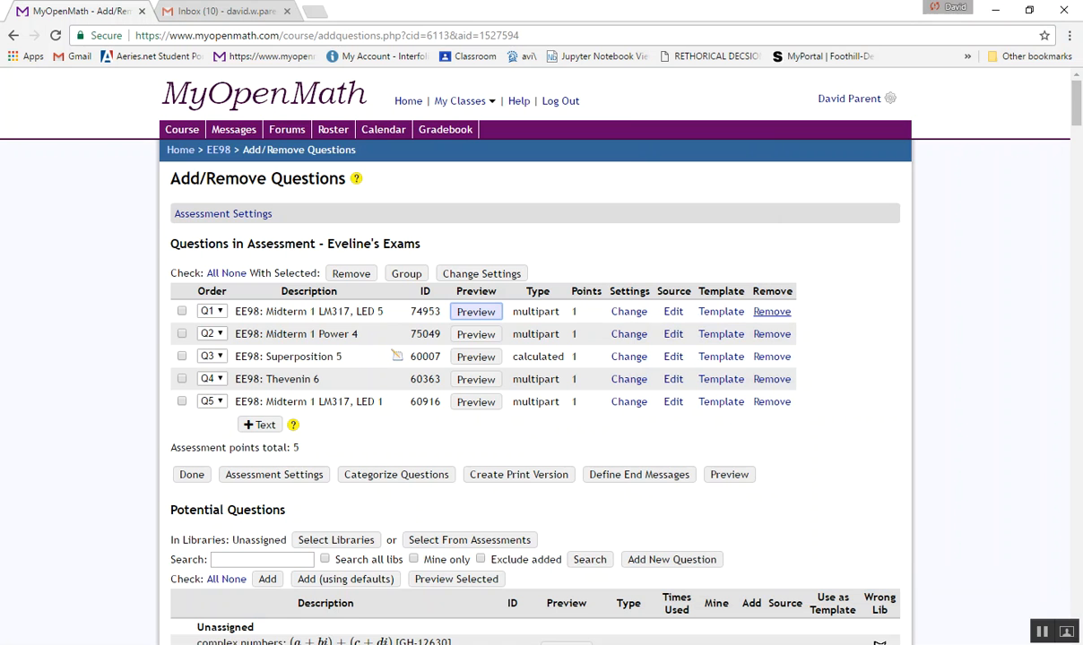
- Examine the source code of the EE98: Midterm 1 LM317, LED 5 question and return to the assessment's question list
{"action": "left_click", "coordinate": [673, 311]}
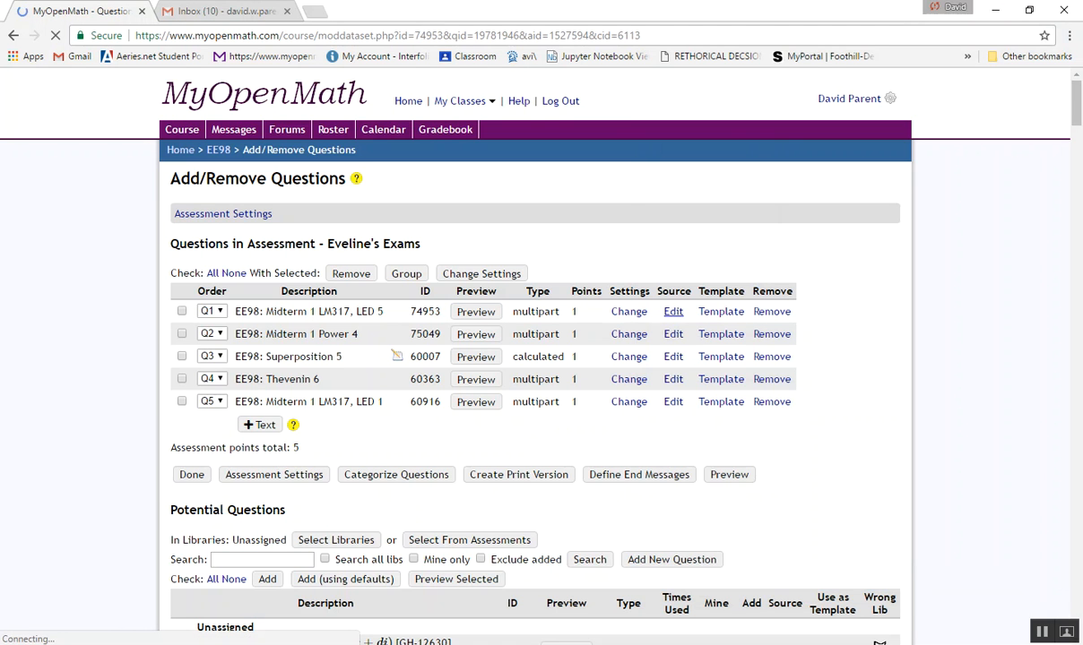
{"action": "scroll", "coordinate": [538, 359], "scroll_direction": "down", "scroll_amount": 8}
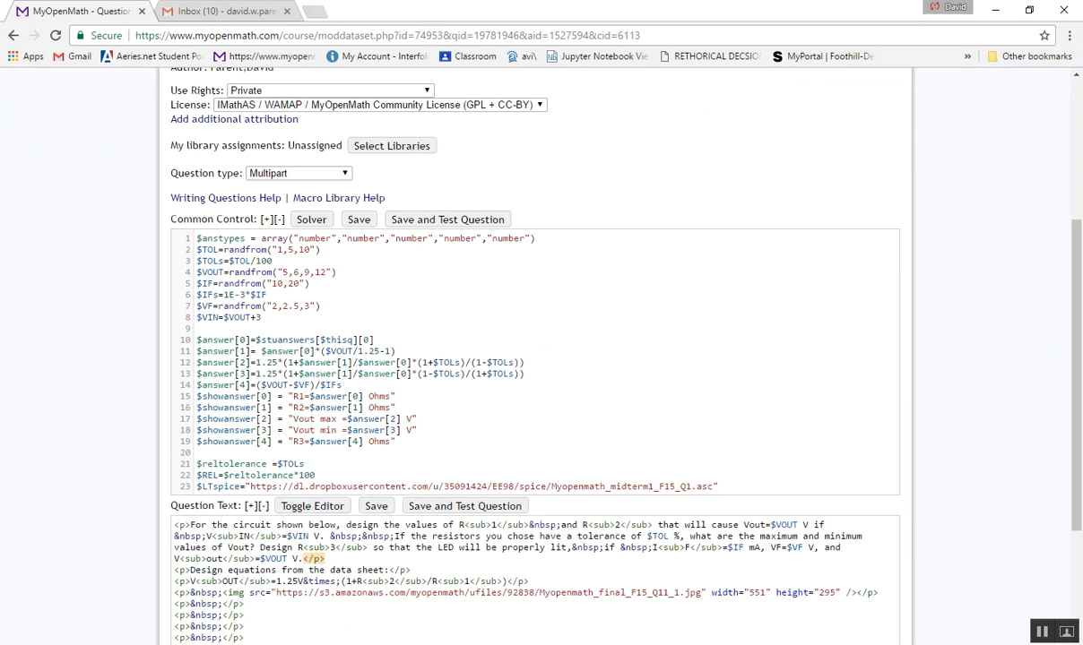
{"action": "scroll", "coordinate": [537, 359], "scroll_direction": "up", "scroll_amount": 5}
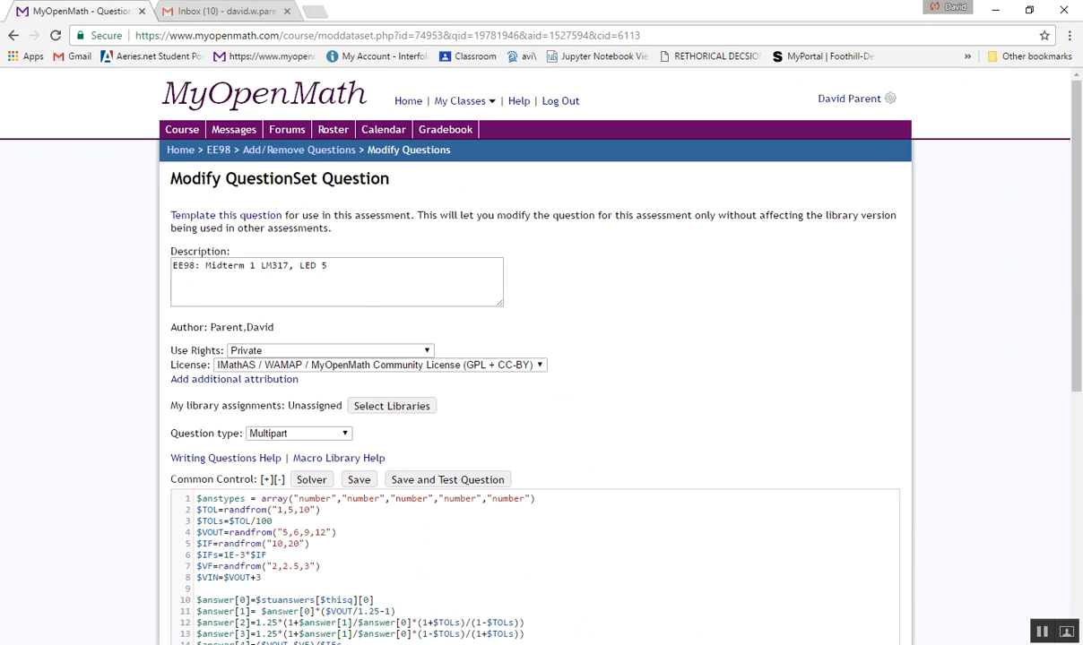
{"action": "left_click", "coordinate": [14, 35]}
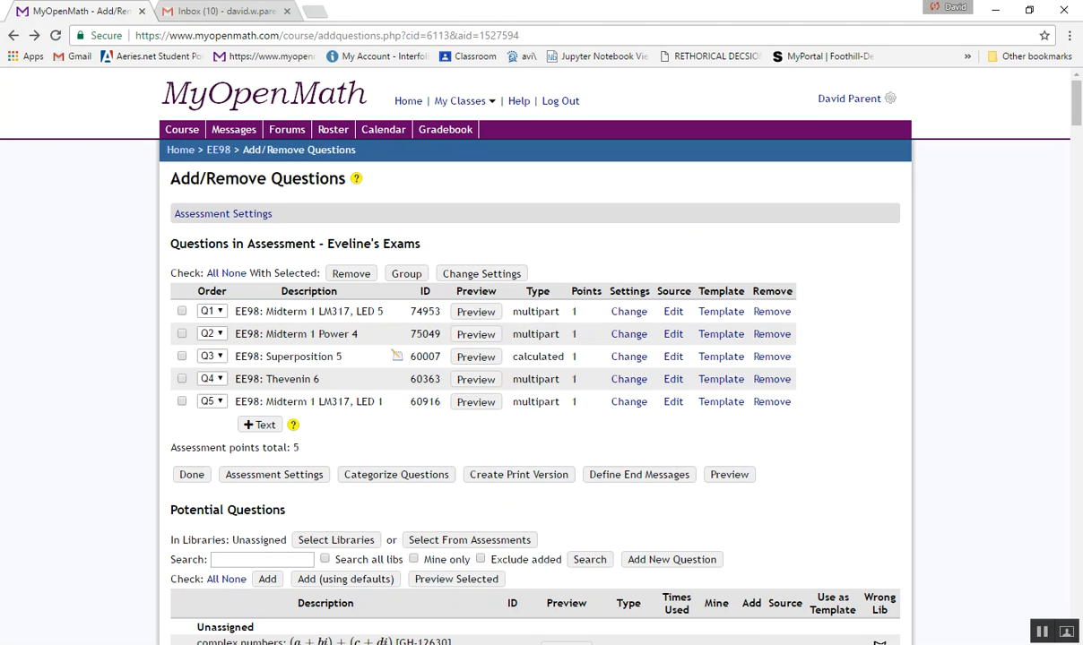
- Convert the assessment to a Word print version with the default settings and open convertedfile (1).docx in Word for editing
{"action": "left_click", "coordinate": [518, 474]}
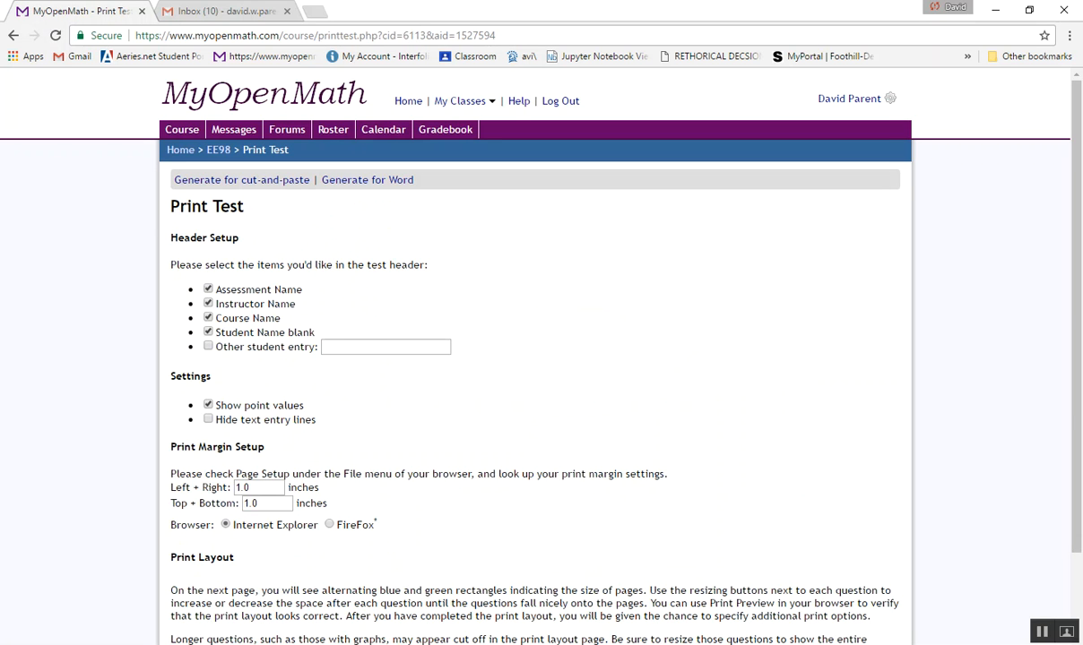
{"action": "left_click", "coordinate": [367, 179]}
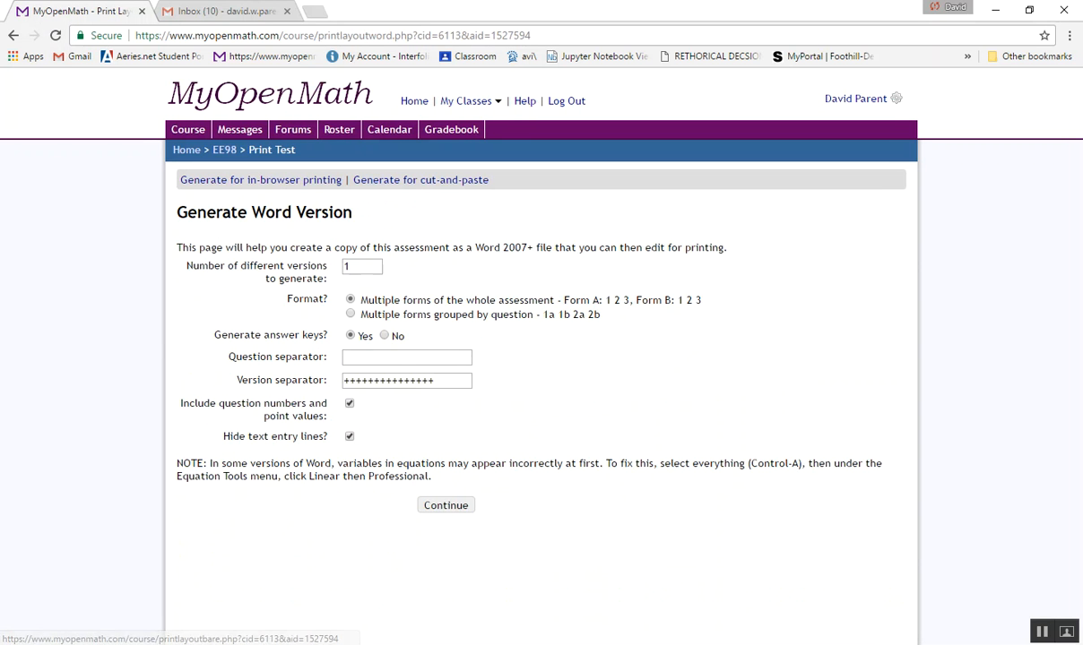
{"action": "left_click", "coordinate": [446, 505]}
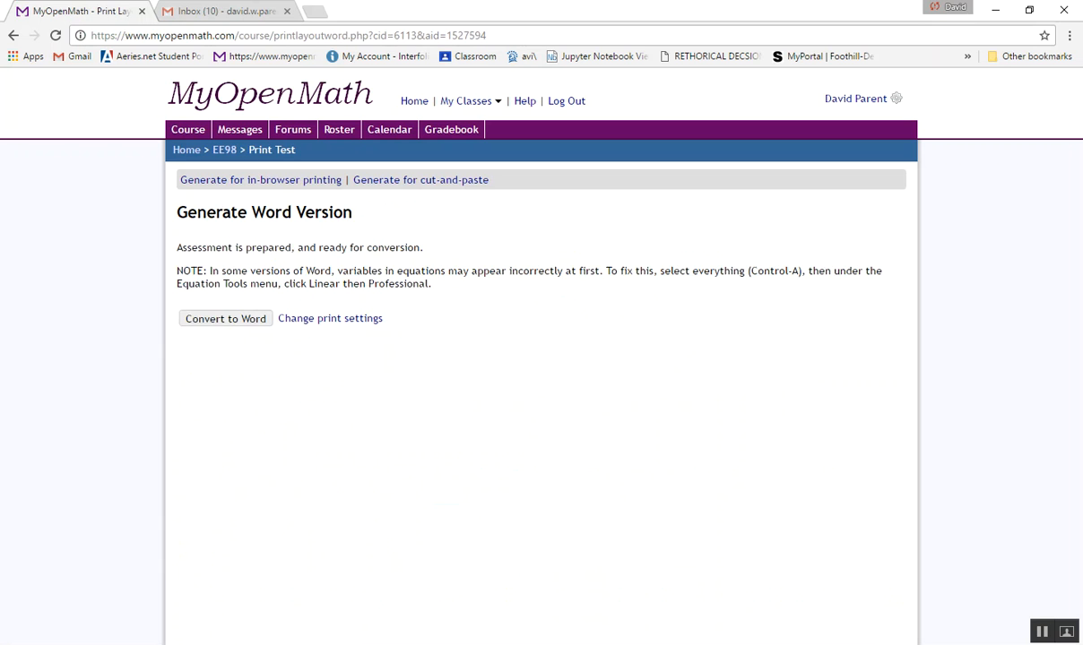
{"action": "left_click", "coordinate": [226, 319]}
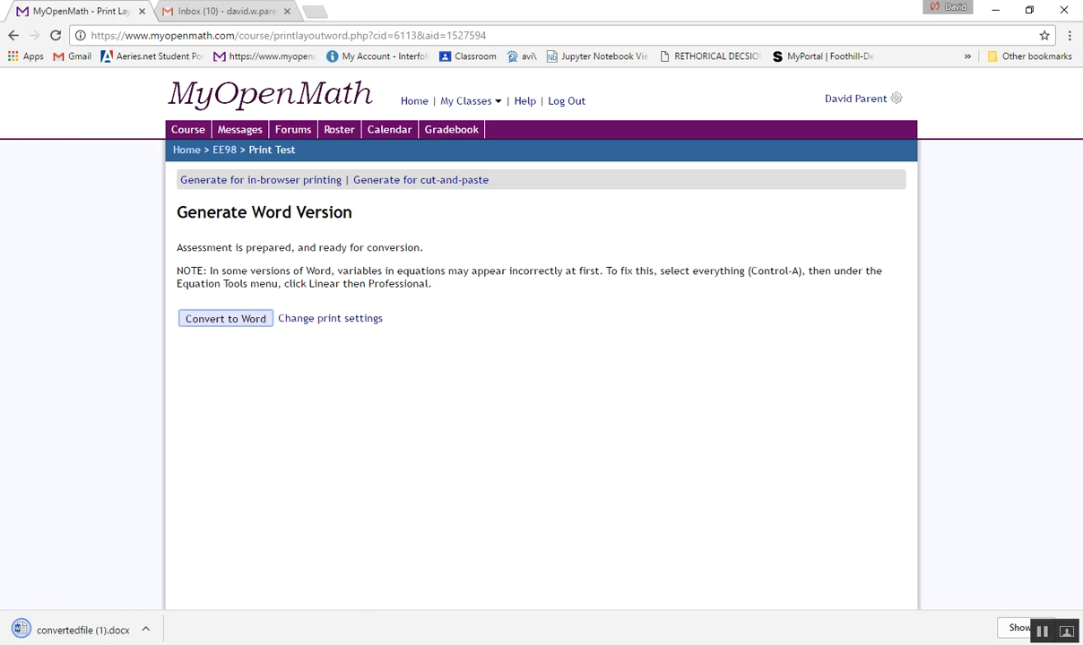
{"action": "left_click", "coordinate": [82, 630]}
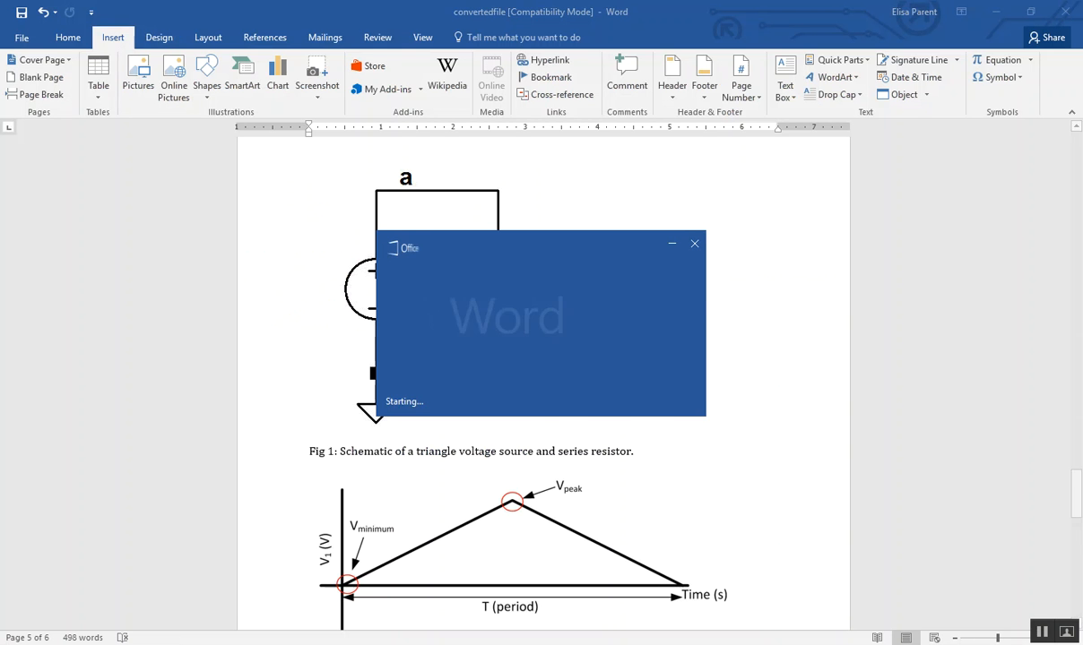
{"action": "left_click", "coordinate": [614, 64]}
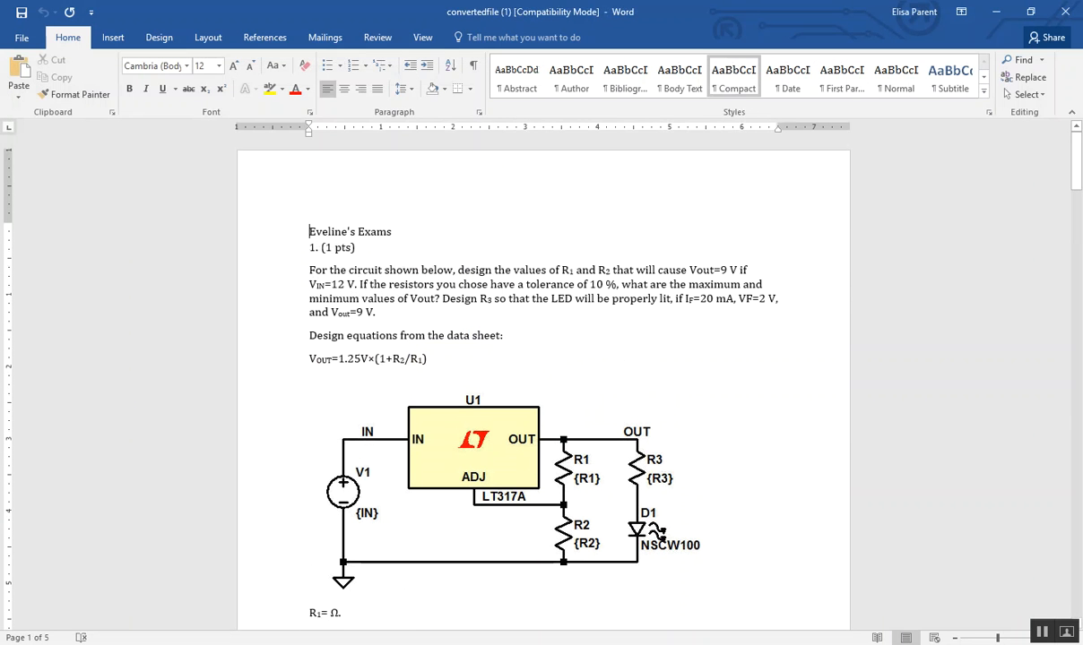
- Review the exported exam in the Word document, checking question 1's answer lines and question 2's neuron waveform and text
{"action": "scroll", "coordinate": [542, 377], "scroll_direction": "down", "scroll_amount": 5}
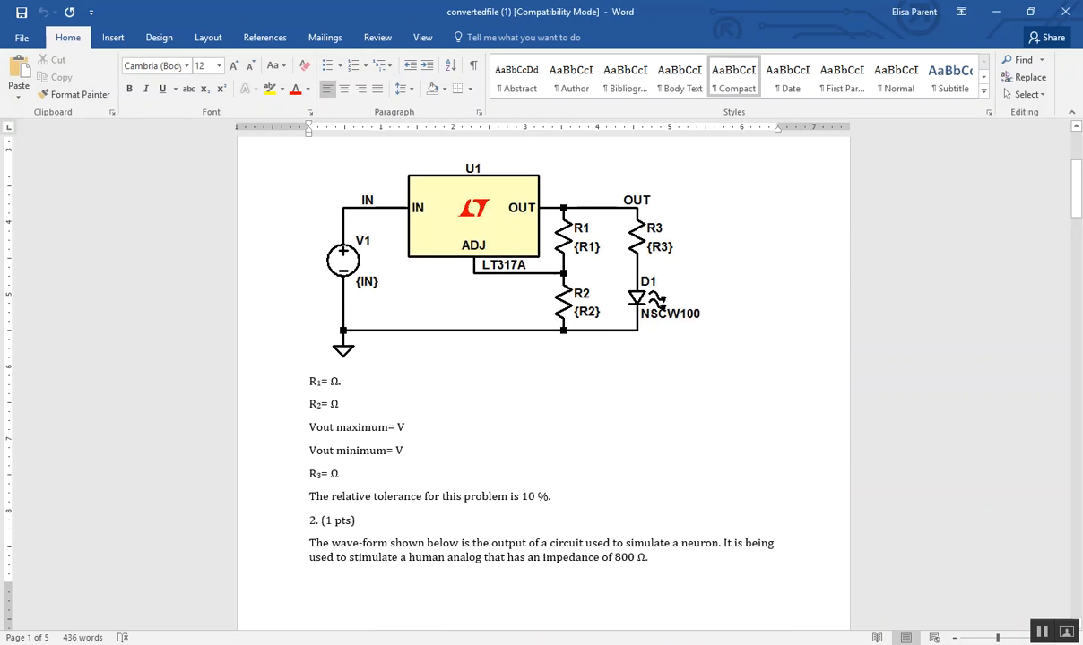
{"action": "left_click", "coordinate": [330, 324]}
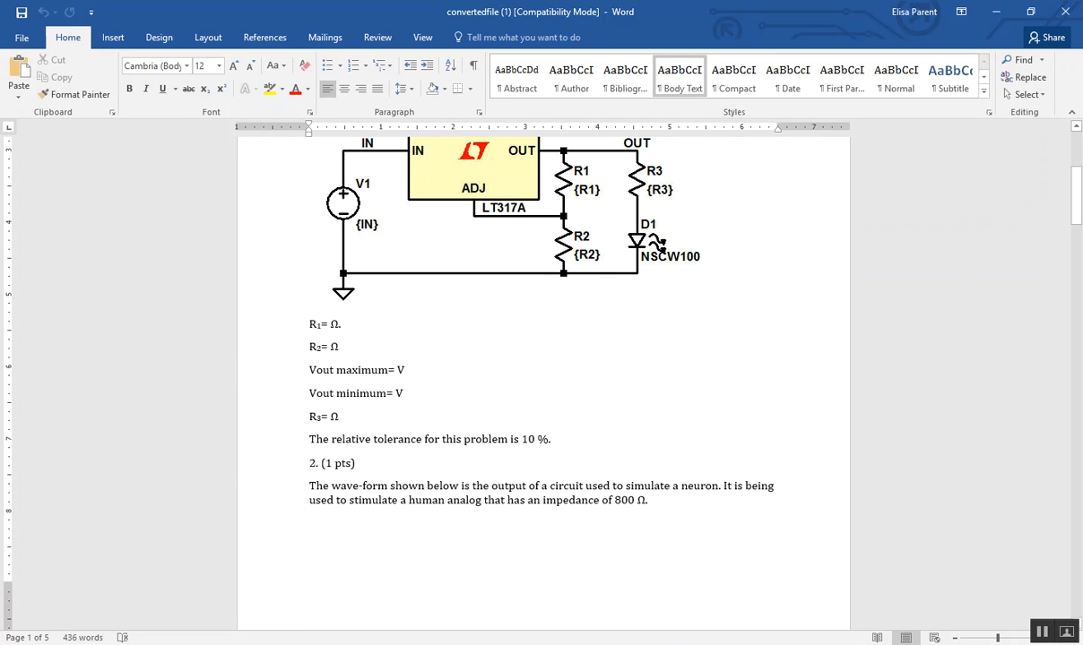
{"action": "left_click", "coordinate": [310, 464]}
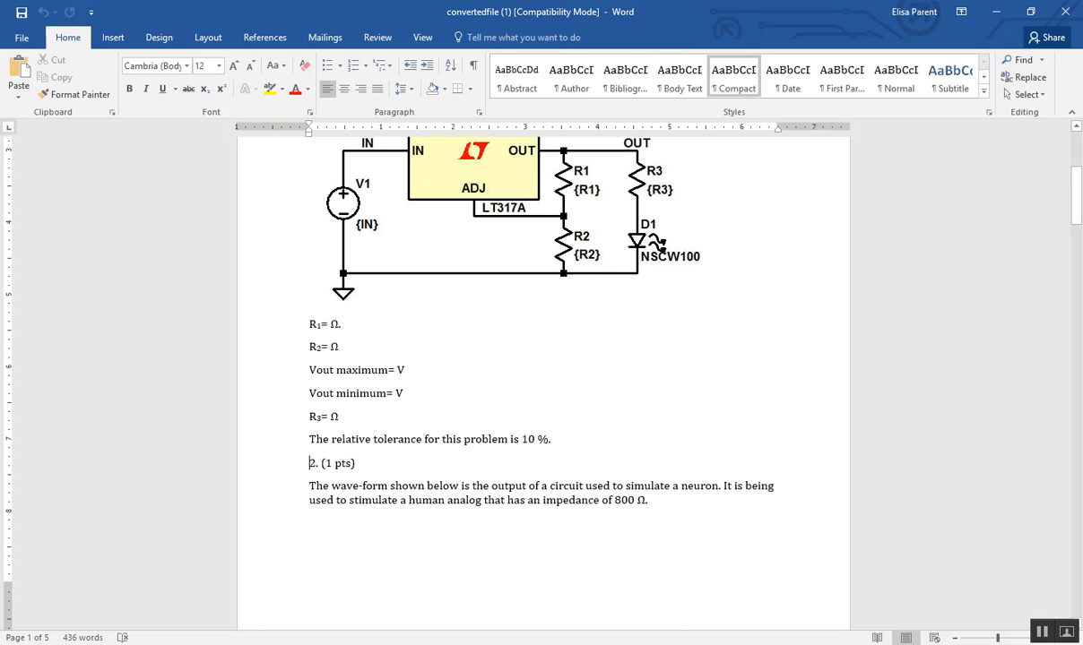
{"action": "scroll", "coordinate": [310, 463], "scroll_direction": "down", "scroll_amount": 1}
{"action": "scroll", "coordinate": [543, 376], "scroll_direction": "down", "scroll_amount": 10}
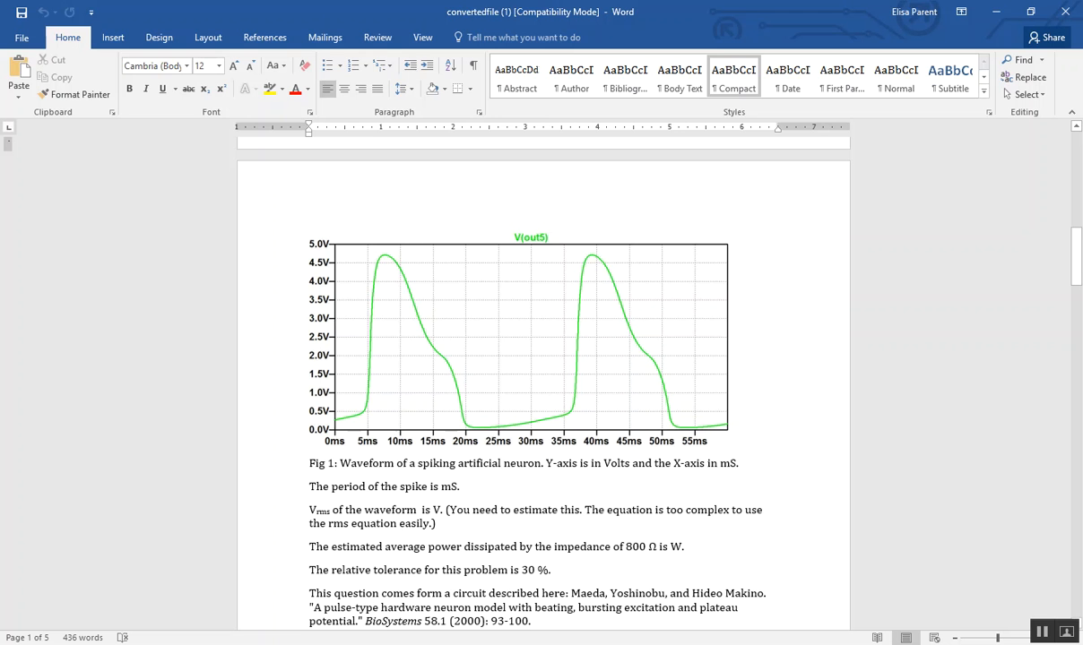
{"action": "scroll", "coordinate": [543, 376], "scroll_direction": "down", "scroll_amount": 5}
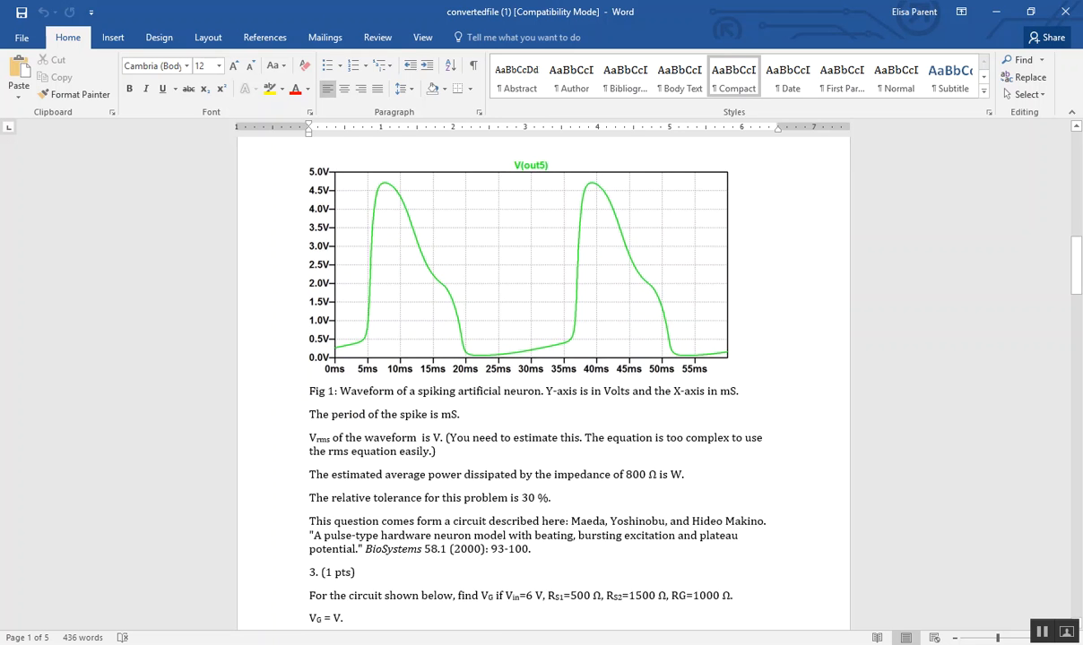